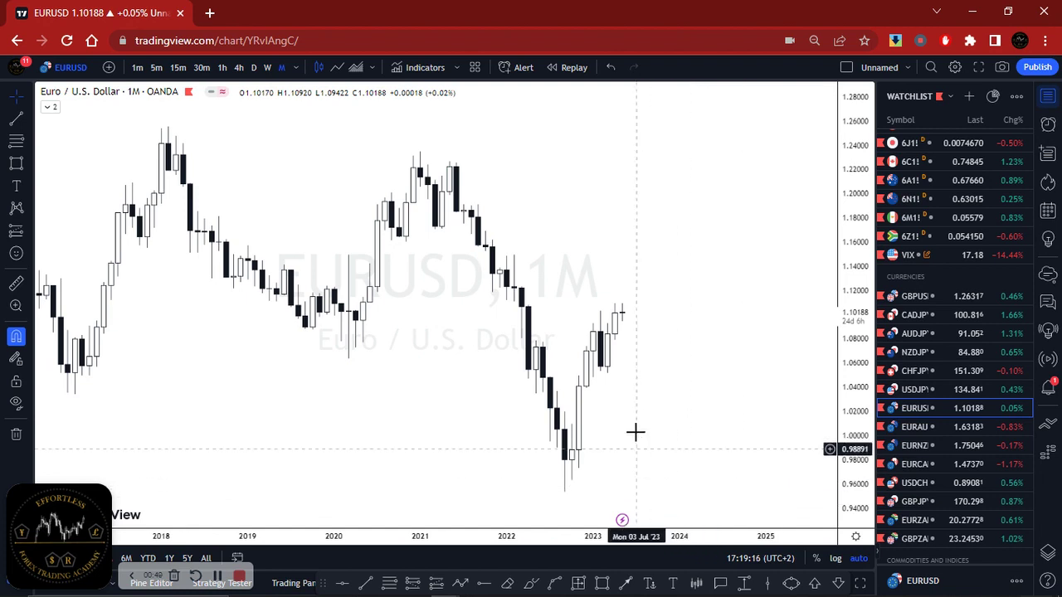
Step: Mark the 2021 high with a red down arrow and the 2022 low with a green up arrow
{"action": "left_click", "coordinate": [836, 586]}
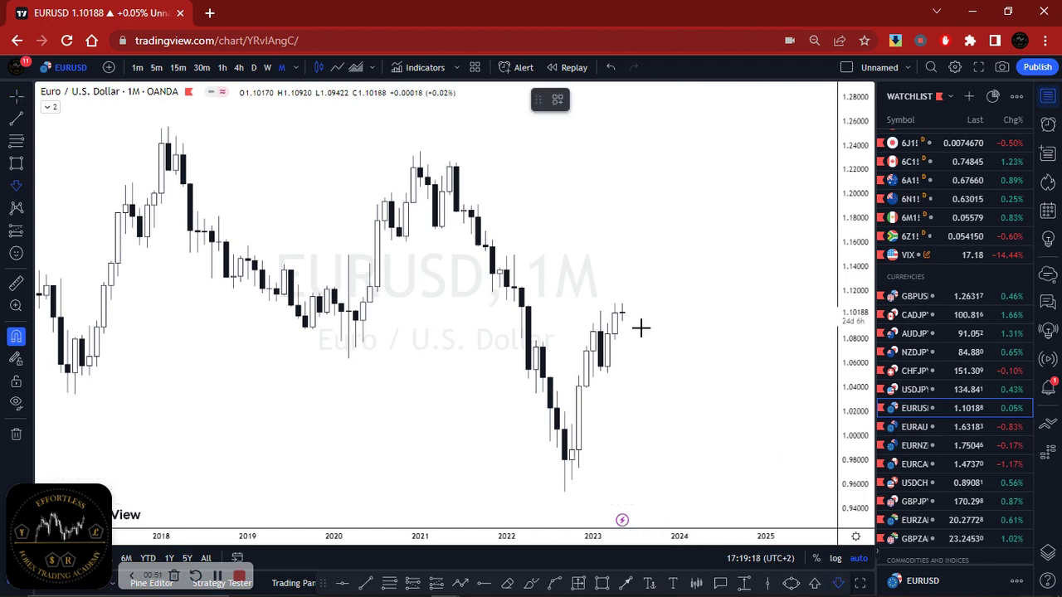
{"action": "left_click", "coordinate": [451, 140]}
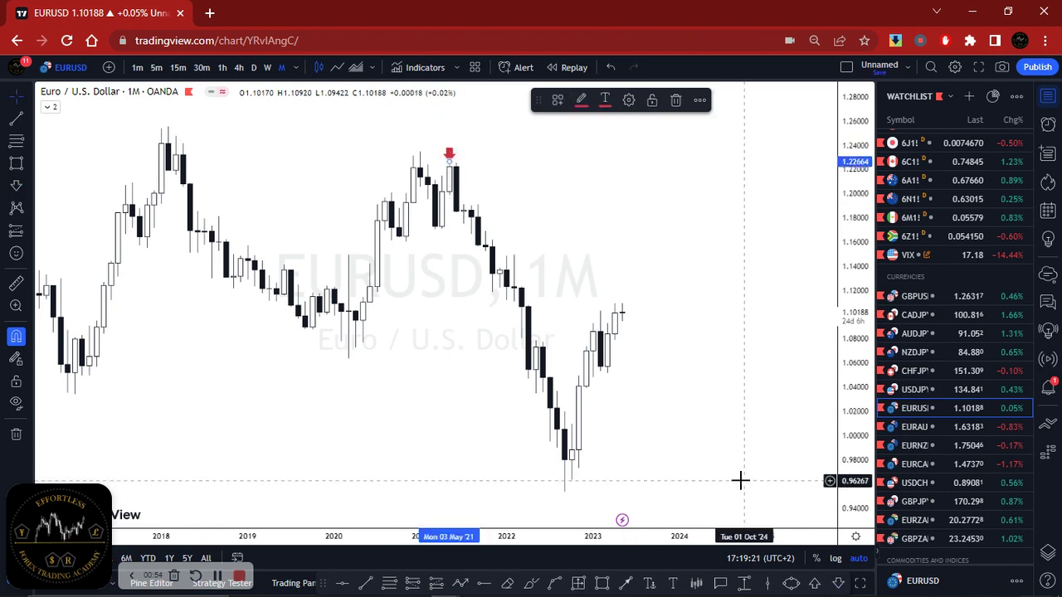
{"action": "left_click", "coordinate": [814, 585]}
{"action": "left_click", "coordinate": [565, 498]}
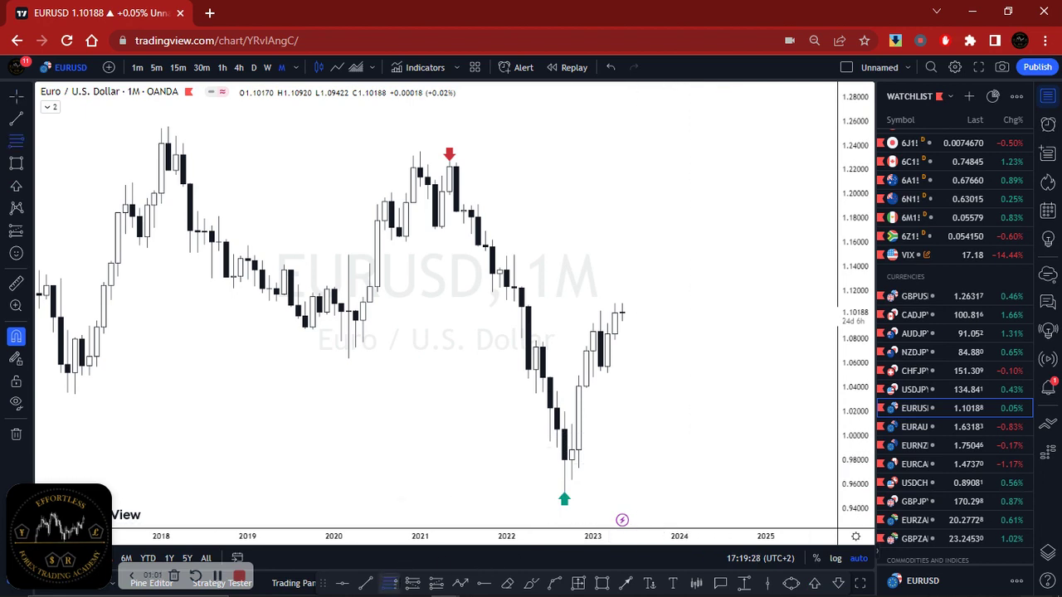
Step: Draw a Fibonacci retracement from the 1.22664 high down to the 0.95360 low
{"action": "left_click", "coordinate": [393, 585]}
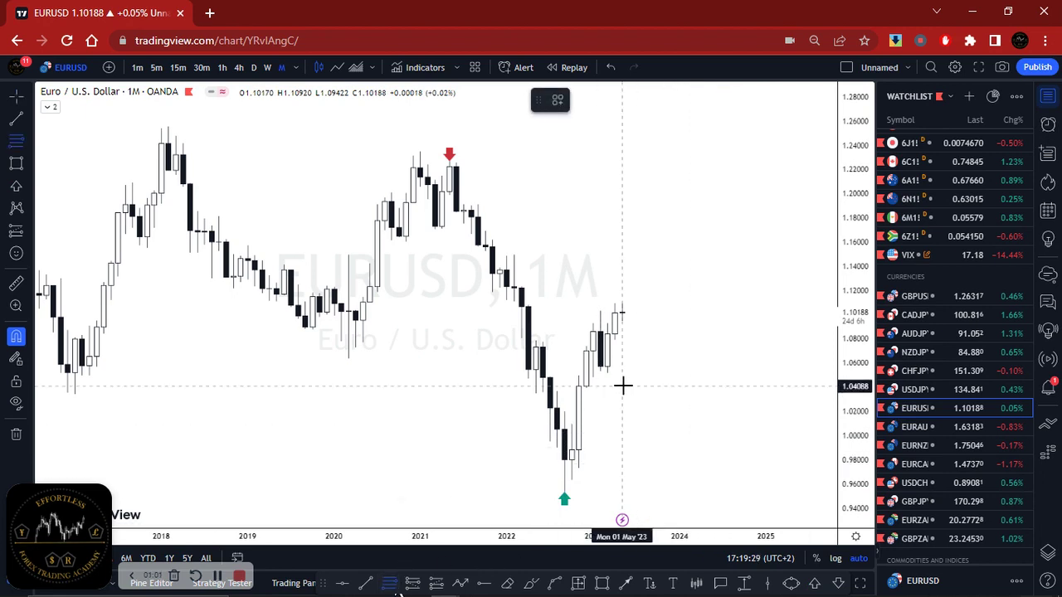
{"action": "left_click", "coordinate": [449, 161]}
{"action": "left_click", "coordinate": [565, 492]}
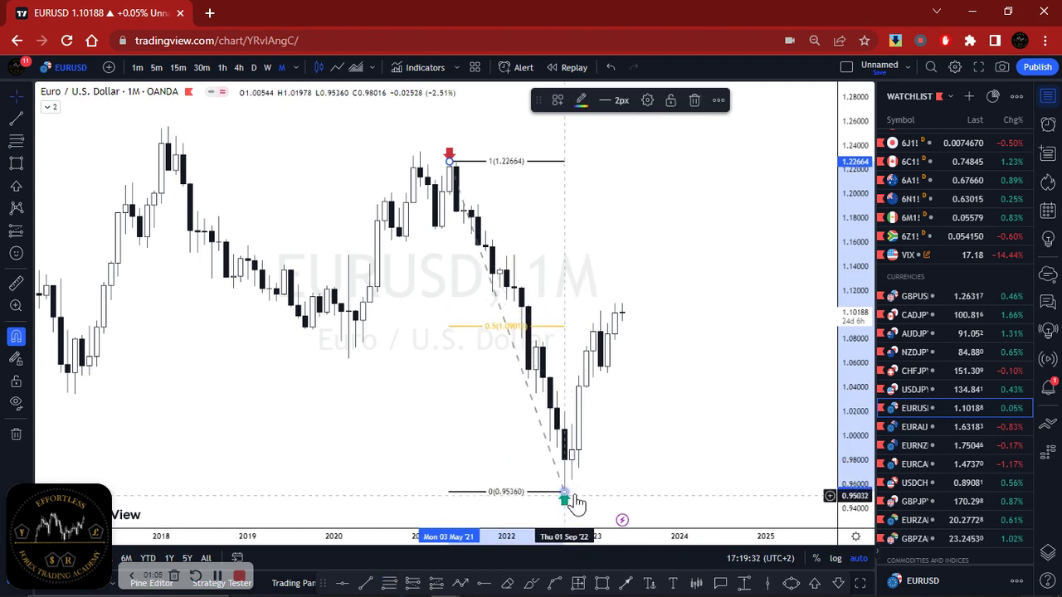
{"action": "left_click", "coordinate": [628, 391]}
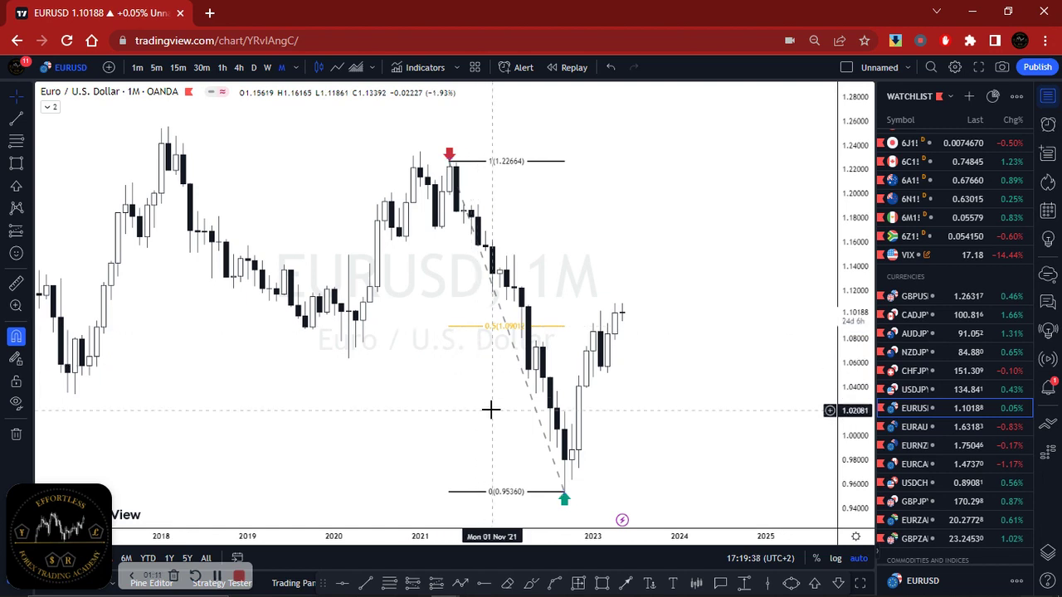
{"action": "left_click", "coordinate": [544, 433]}
{"action": "left_click", "coordinate": [567, 344]}
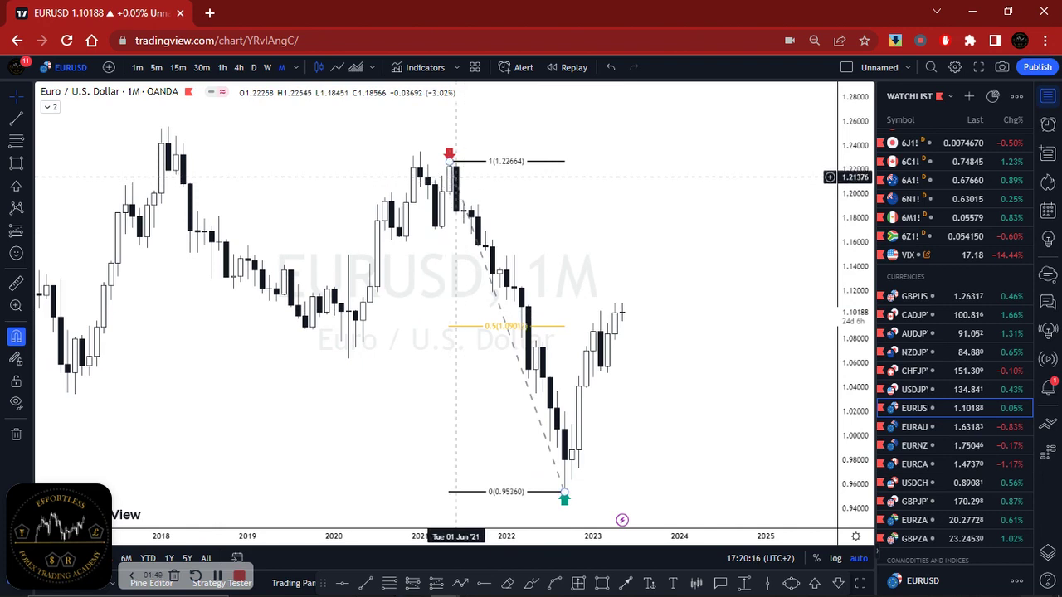
Step: Pan and zoom in on the 2021–2022 EURUSD swing so the 1, 0.5 and 0 levels fill the view
{"action": "left_click_drag", "start_coordinate": [550, 207], "coordinate": [584, 230]}
{"action": "scroll", "coordinate": [584, 230], "scroll_direction": "up", "scroll_amount": 2}
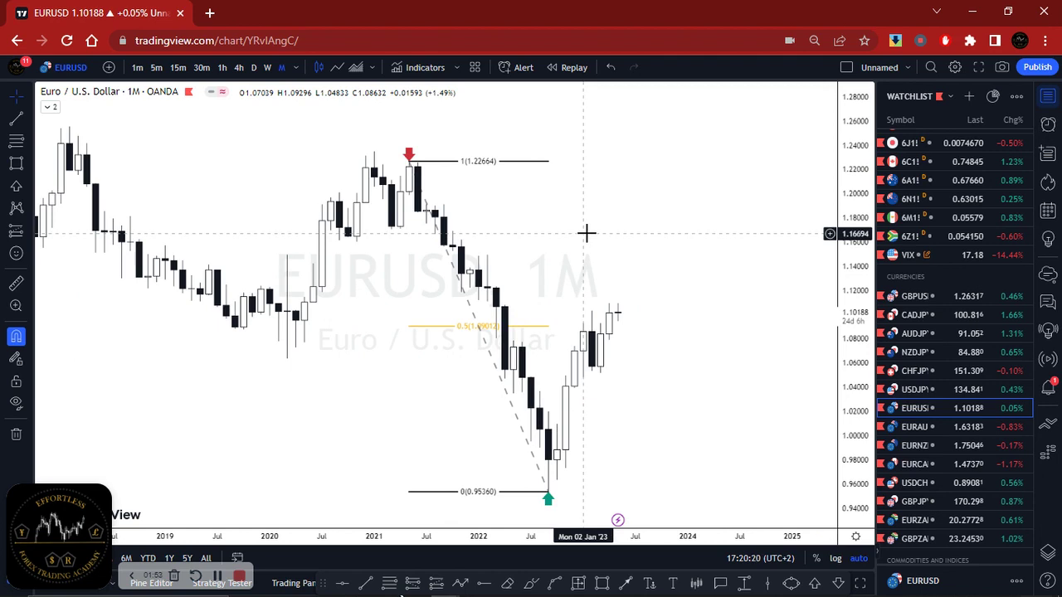
{"action": "left_click_drag", "start_coordinate": [586, 235], "coordinate": [592, 235]}
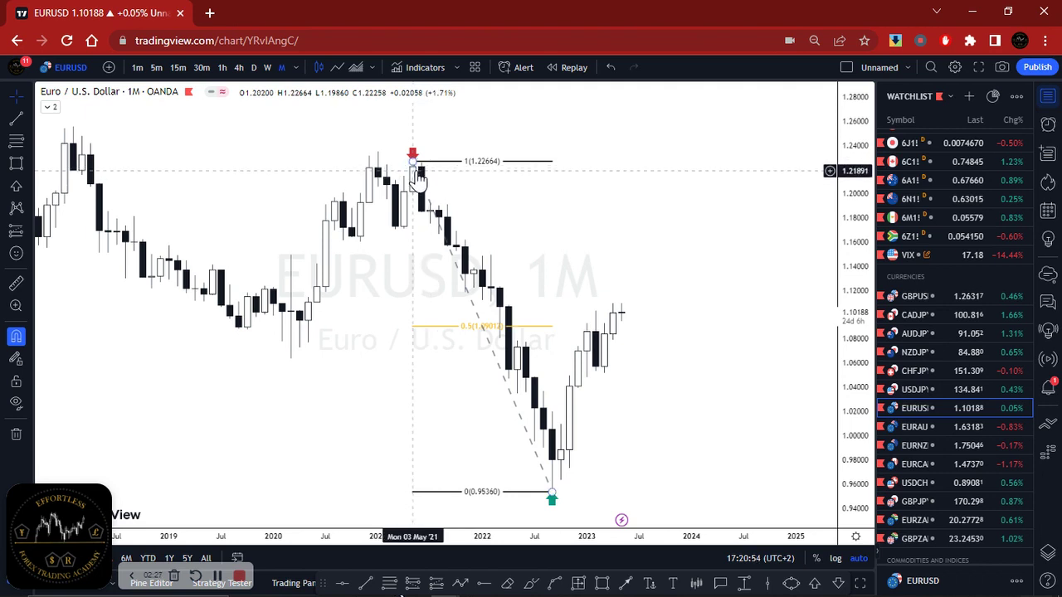
Step: Switch EURUSD to weekly candles and draw a grey 1.11–1.12 supply zone from March 2022 rightward
{"action": "left_click", "coordinate": [268, 73]}
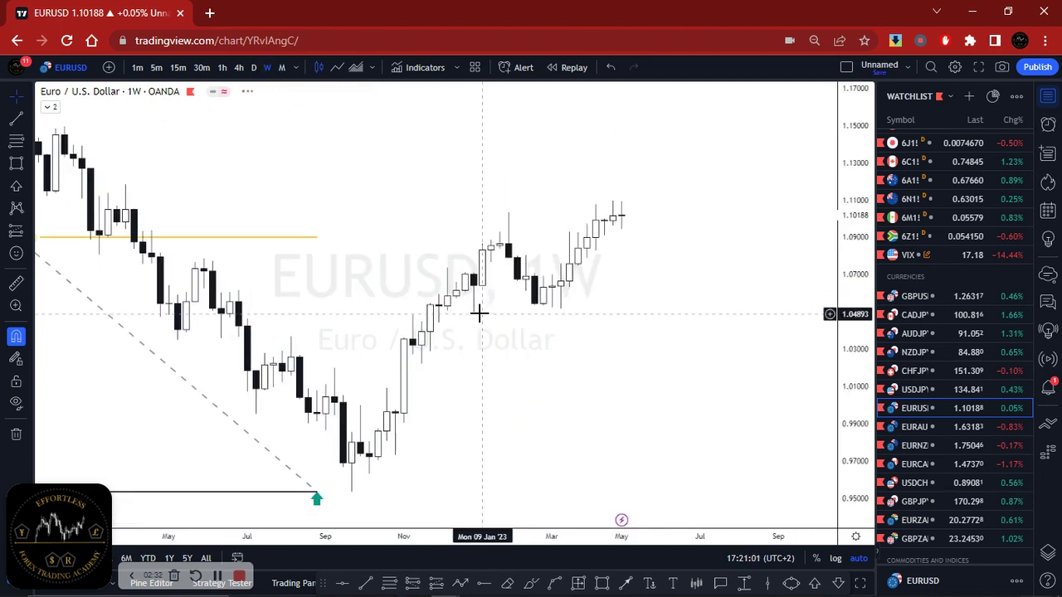
{"action": "scroll", "coordinate": [451, 351], "scroll_direction": "up", "scroll_amount": 1}
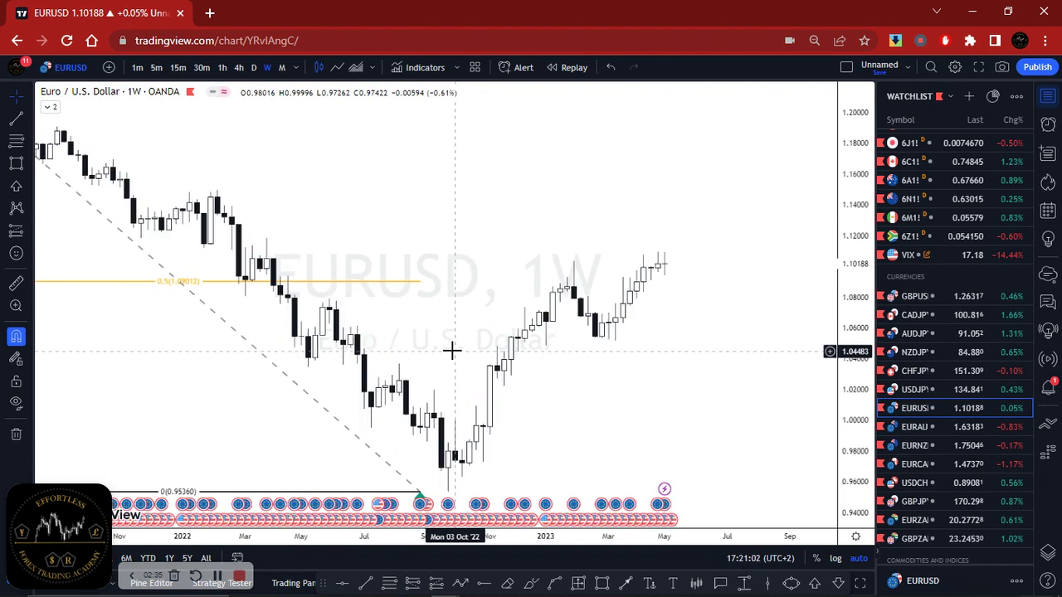
{"action": "left_click", "coordinate": [602, 583]}
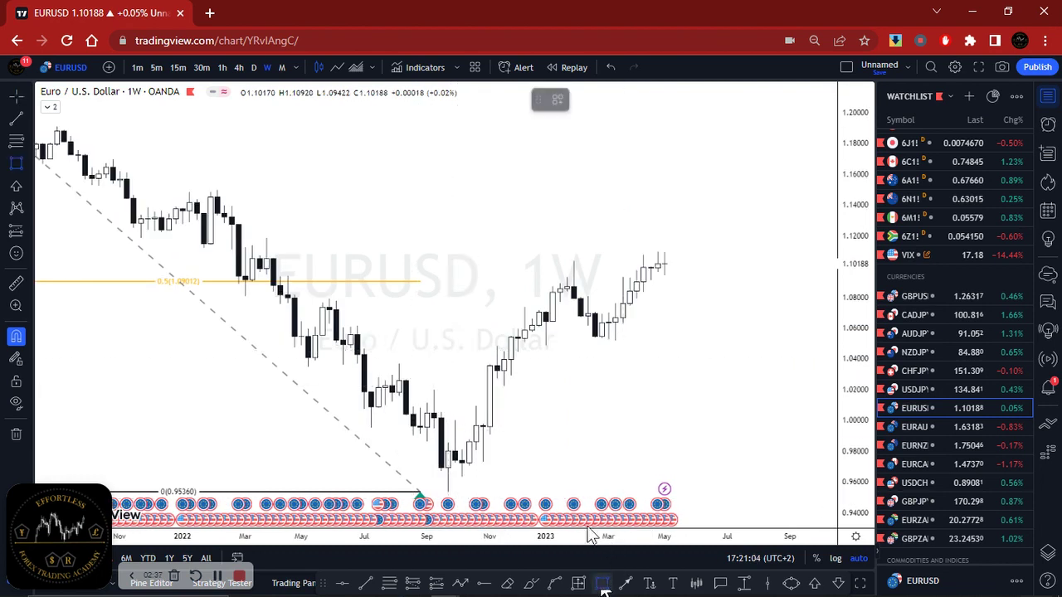
{"action": "left_click_drag", "start_coordinate": [265, 252], "coordinate": [266, 236]}
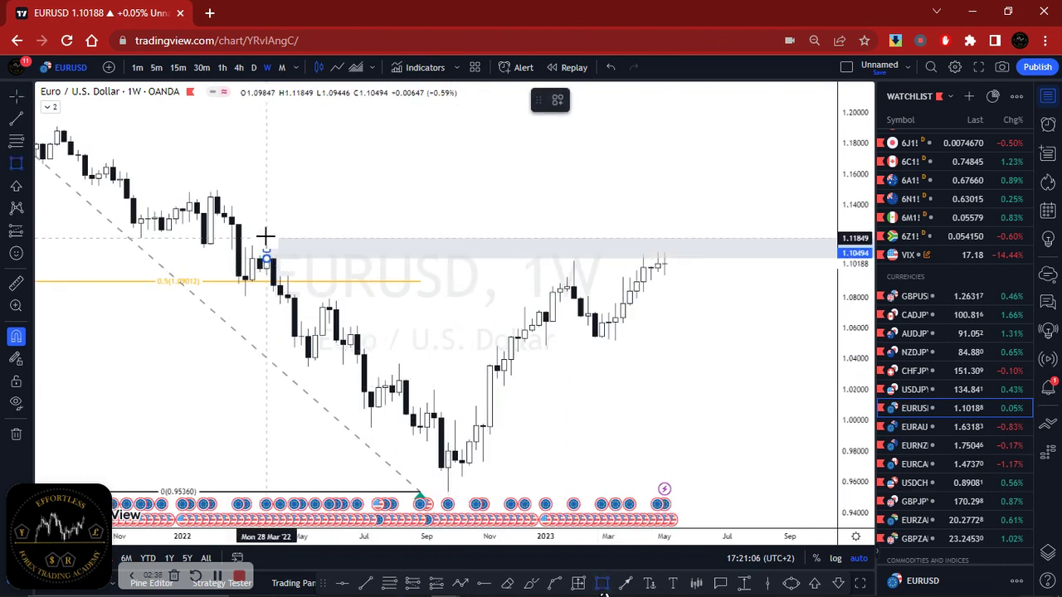
{"action": "left_click", "coordinate": [265, 236]}
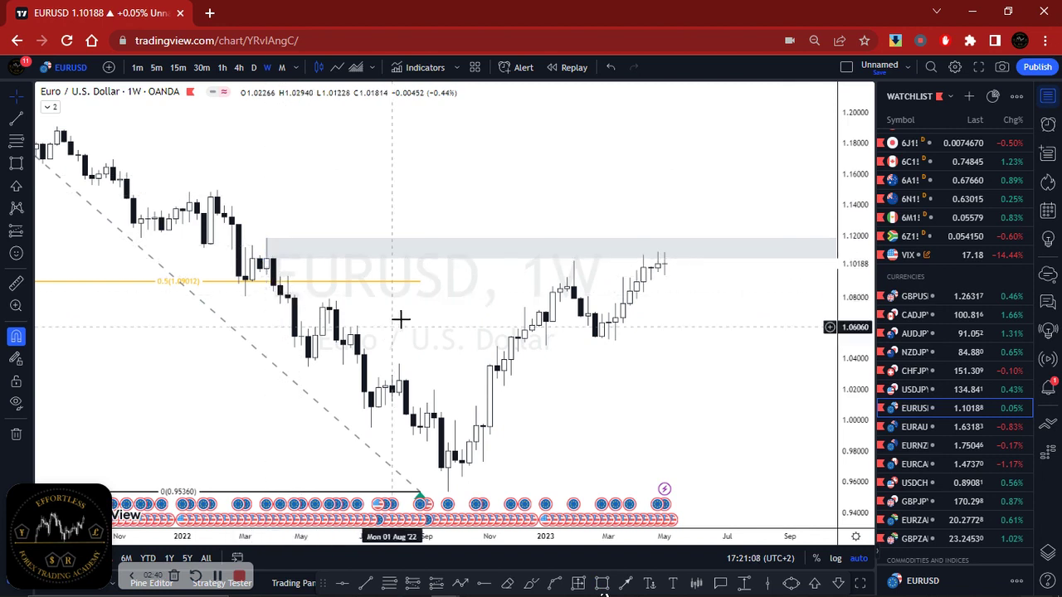
{"action": "scroll", "coordinate": [402, 320], "scroll_direction": "down", "scroll_amount": 2}
{"action": "scroll", "coordinate": [403, 387], "scroll_direction": "down", "scroll_amount": 1}
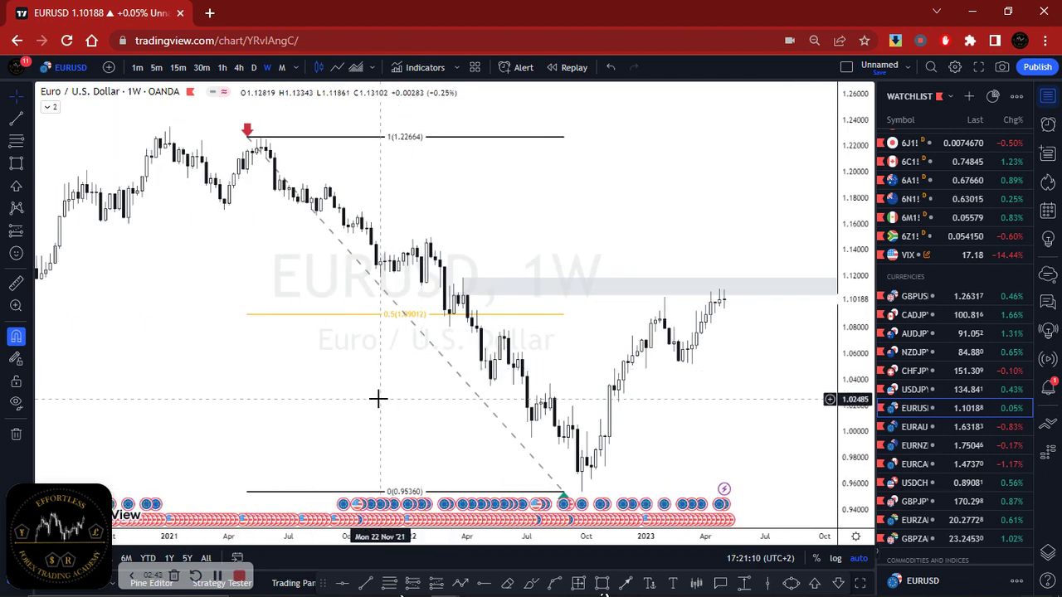
{"action": "scroll", "coordinate": [377, 397], "scroll_direction": "down", "scroll_amount": 1}
{"action": "left_click_drag", "start_coordinate": [377, 394], "coordinate": [314, 379]}
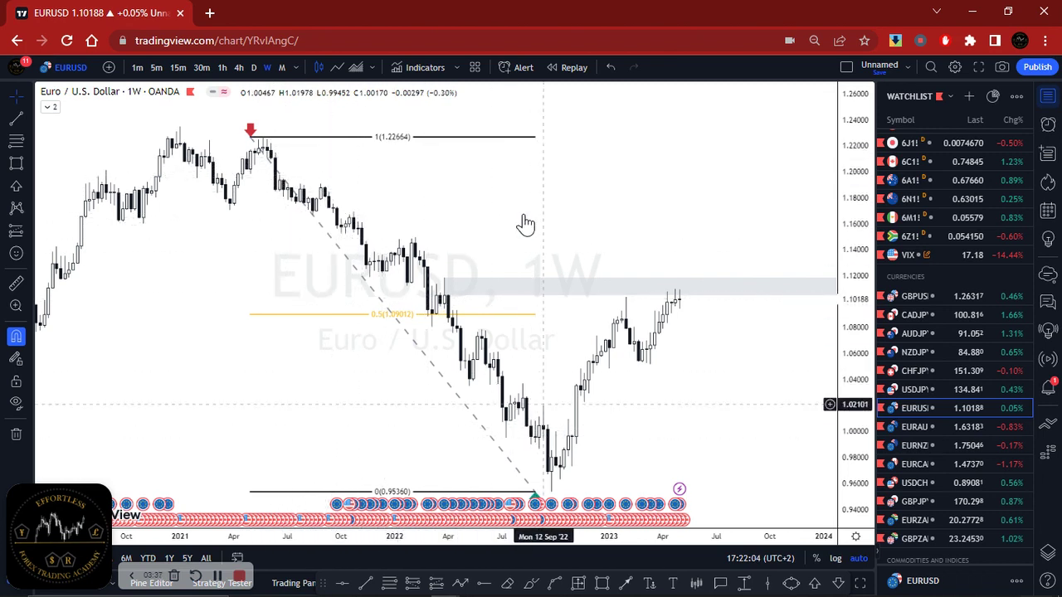
Step: Draw a zigzag path from the latest candle into the zone, down to 1.04, up to 1.10, down again, then go monthly
{"action": "left_click_drag", "start_coordinate": [509, 194], "coordinate": [379, 185]}
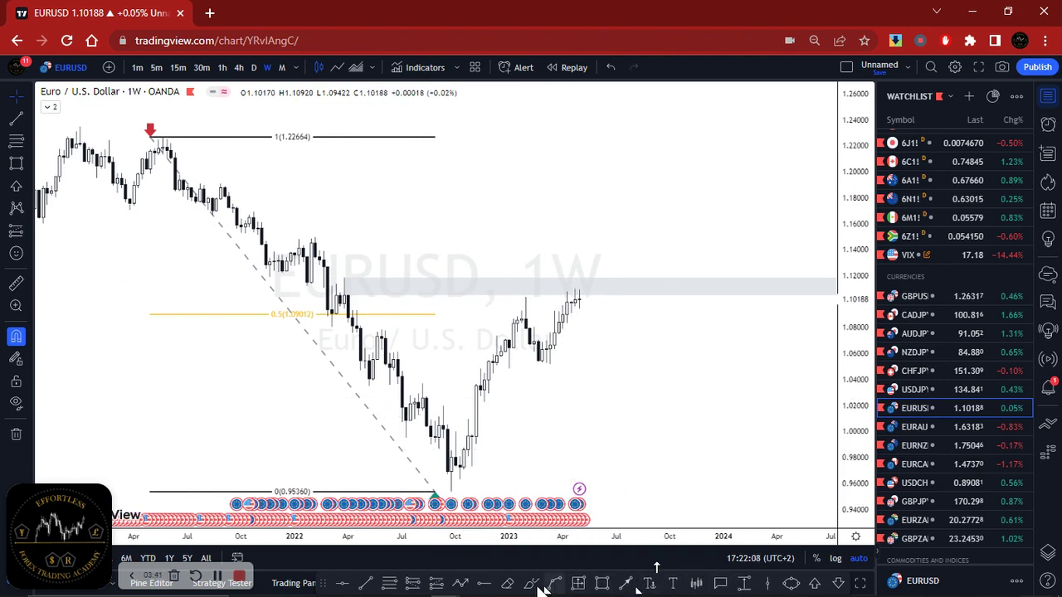
{"action": "left_click", "coordinate": [461, 584]}
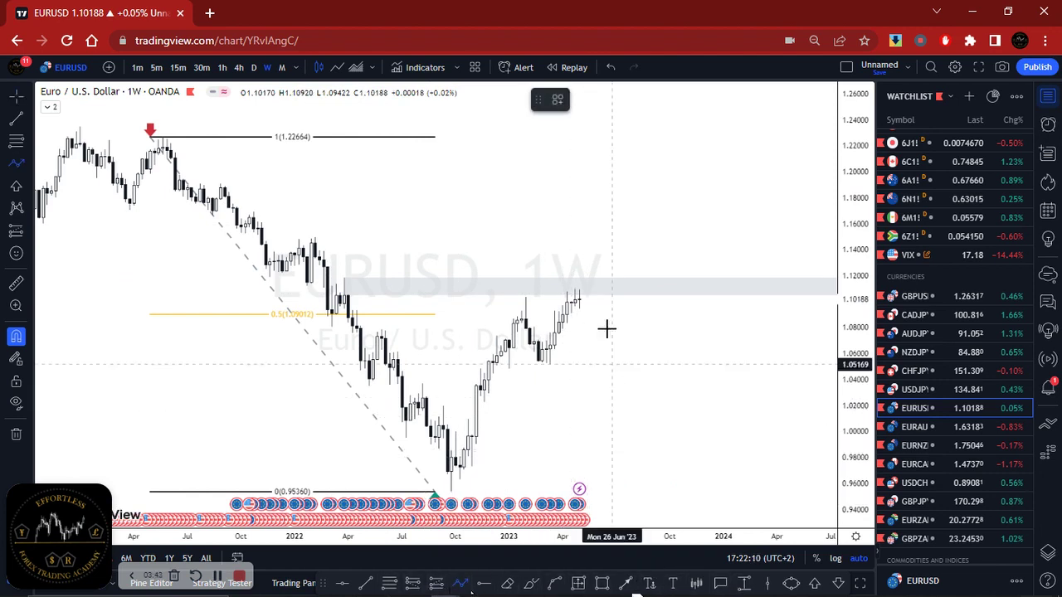
{"action": "left_click", "coordinate": [587, 294]}
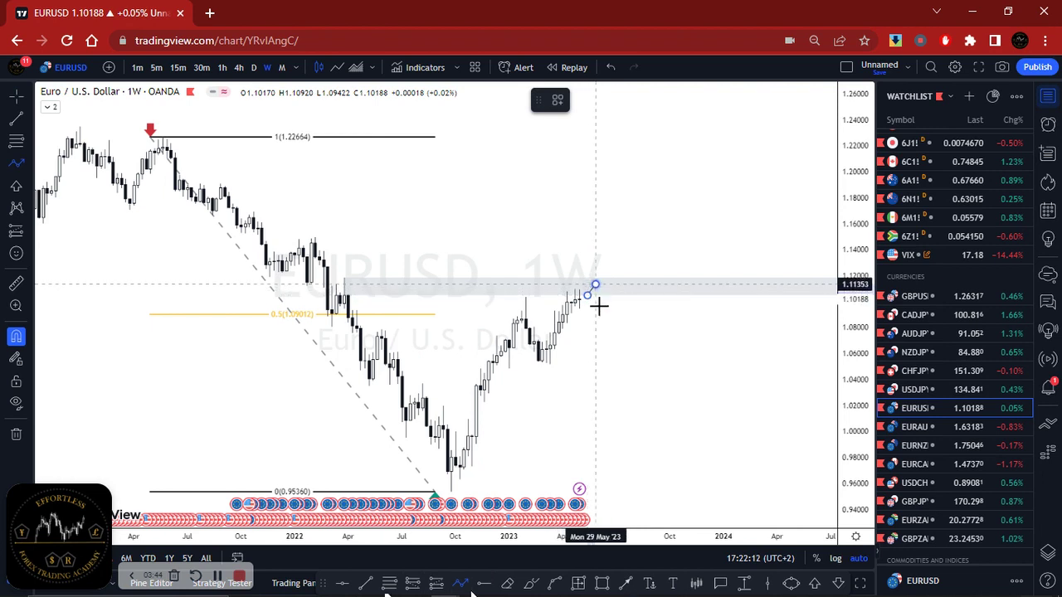
{"action": "left_click", "coordinate": [613, 383]}
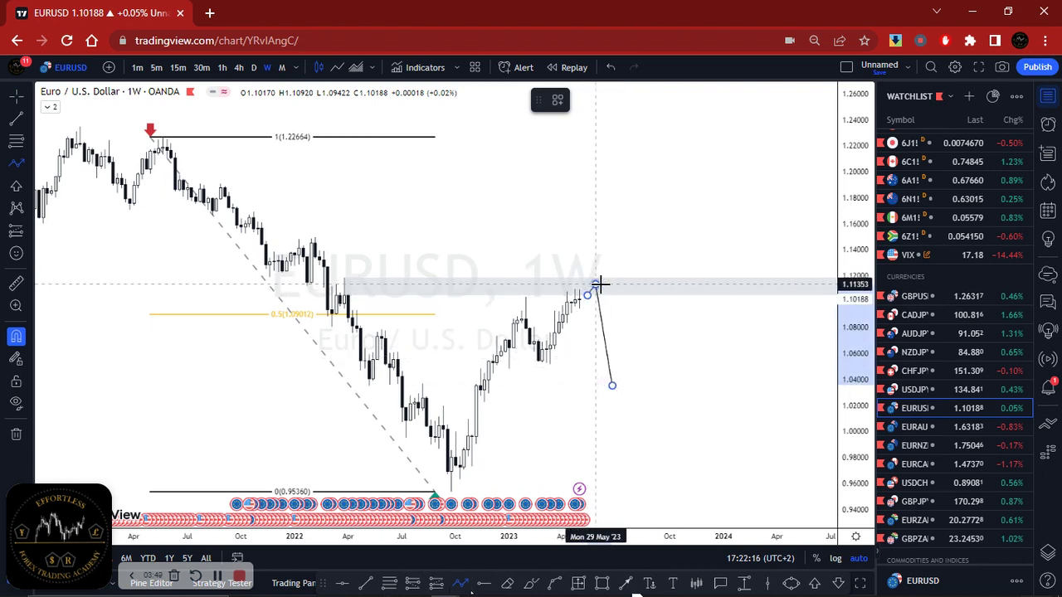
{"action": "mouse_move", "coordinate": [598, 284]}
{"action": "left_mouse_down"}
{"action": "mouse_move", "coordinate": [620, 299]}
{"action": "mouse_move", "coordinate": [595, 285]}
{"action": "left_mouse_up"}
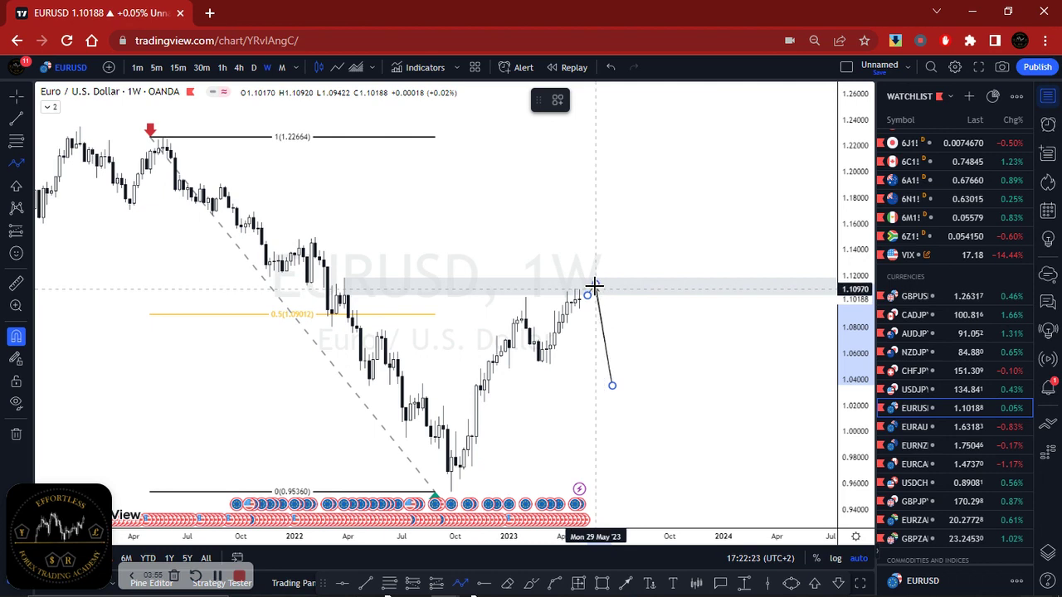
{"action": "left_click", "coordinate": [636, 294]}
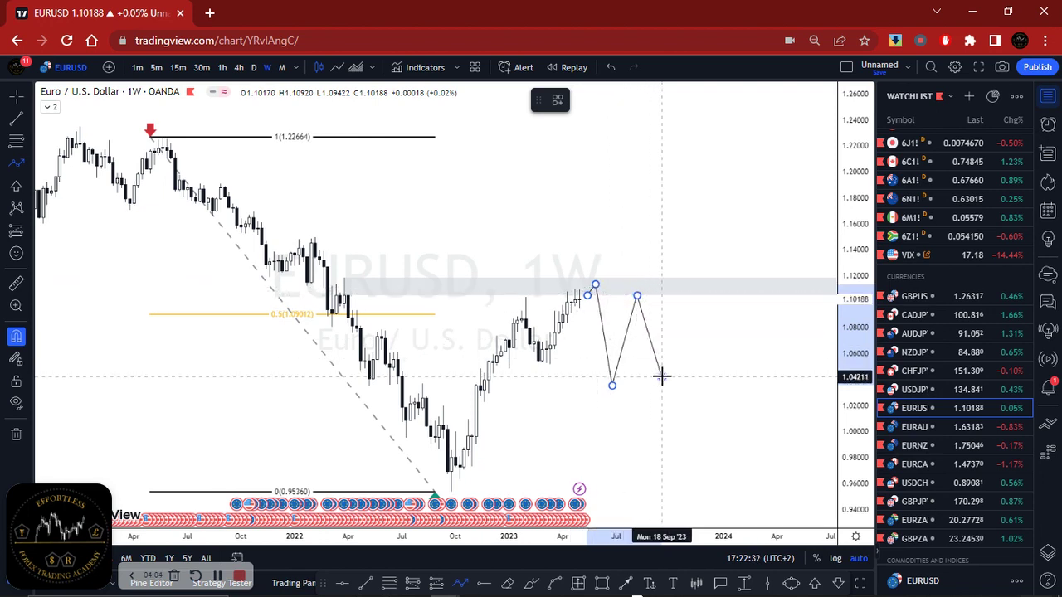
{"action": "double_click", "coordinate": [661, 374]}
{"action": "left_click", "coordinate": [405, 199]}
{"action": "left_click", "coordinate": [282, 68]}
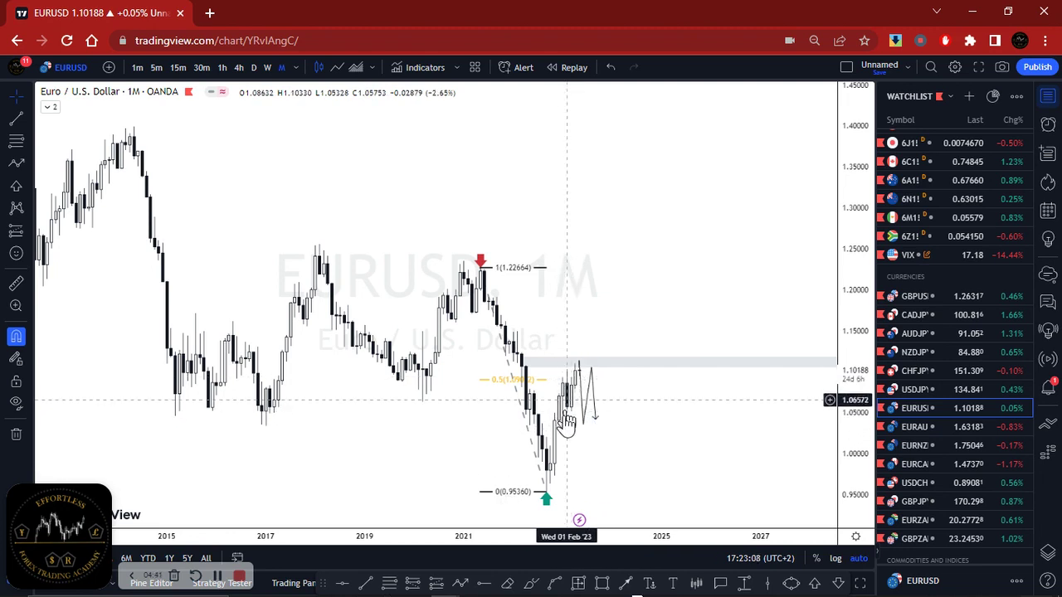
Step: Back on weekly, drag the zigzag's low vertex so the first drop stops near 1.08
{"action": "left_click", "coordinate": [267, 68]}
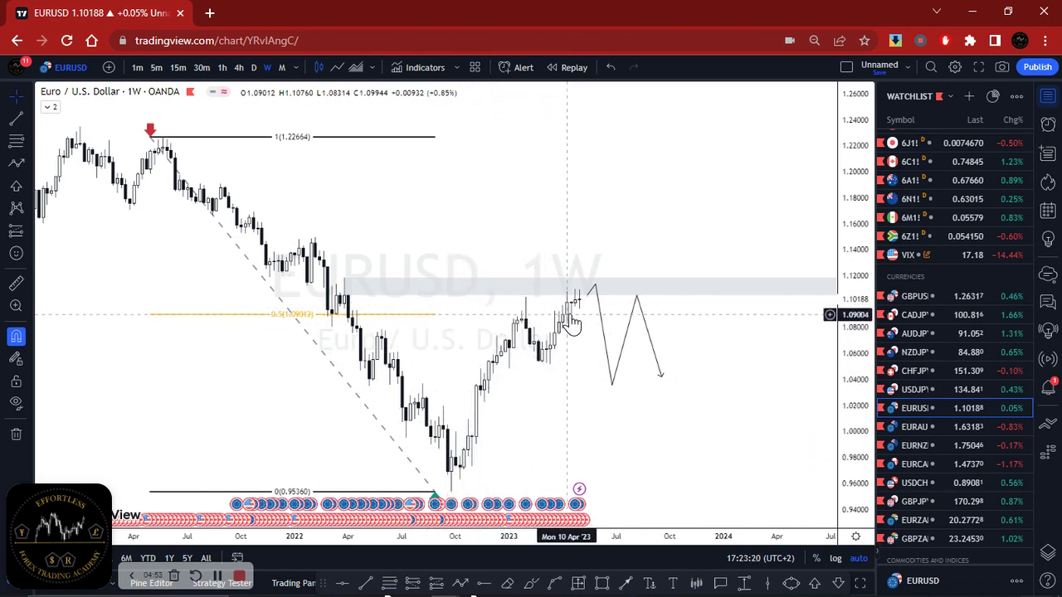
{"action": "left_click", "coordinate": [617, 365]}
{"action": "left_click_drag", "start_coordinate": [612, 384], "coordinate": [608, 230]}
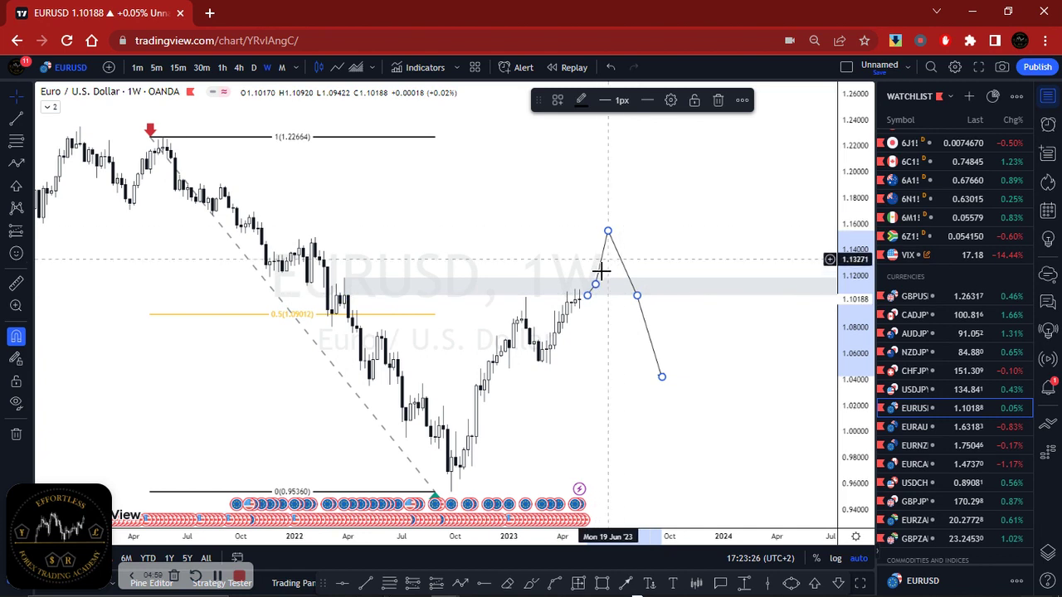
{"action": "left_click_drag", "start_coordinate": [607, 232], "coordinate": [595, 327]}
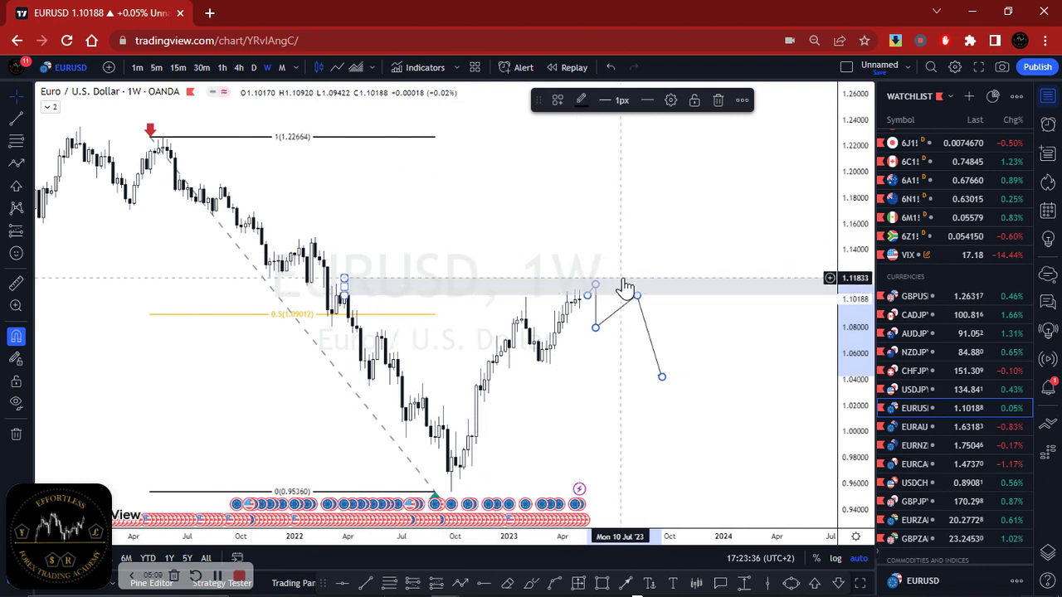
Step: Remove the zigzag projection, keeping the arrows, Fibonacci levels and grey zone
{"action": "left_click", "coordinate": [719, 101]}
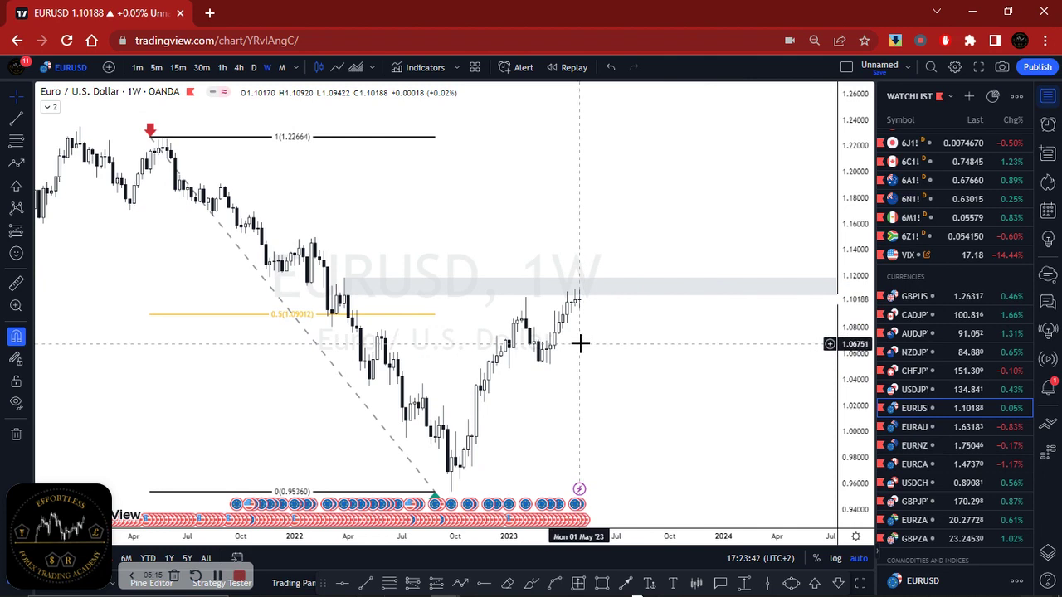
{"action": "left_click_drag", "start_coordinate": [622, 398], "coordinate": [631, 400]}
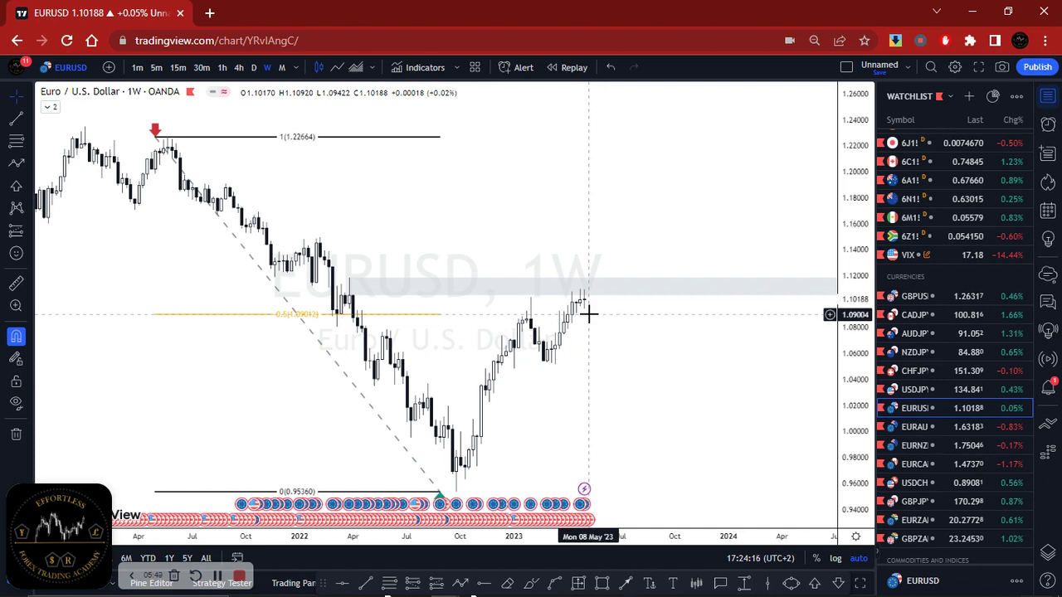
{"action": "left_click", "coordinate": [253, 67]}
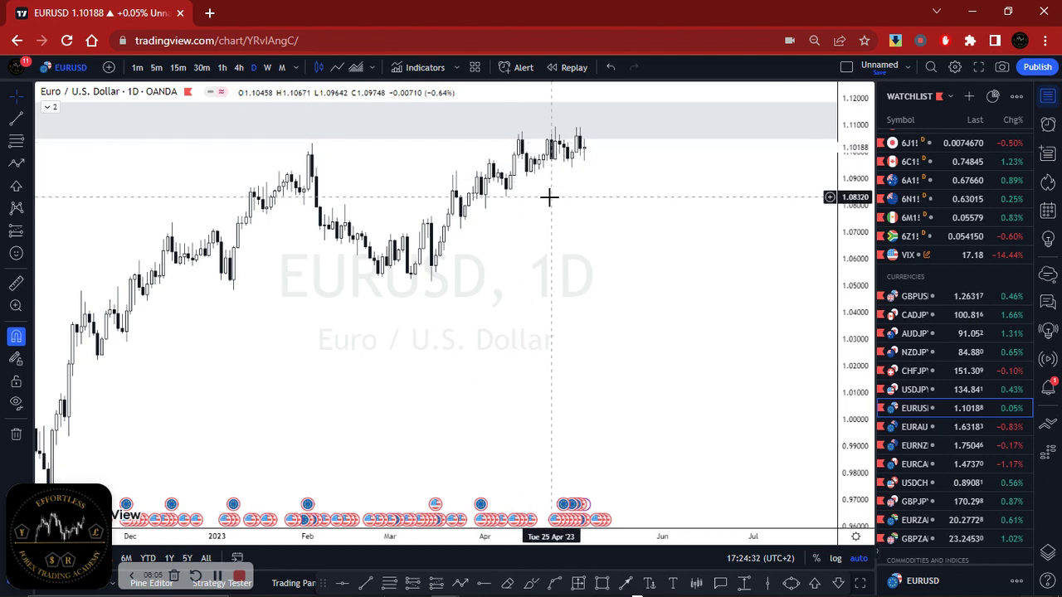
{"action": "left_click", "coordinate": [267, 67]}
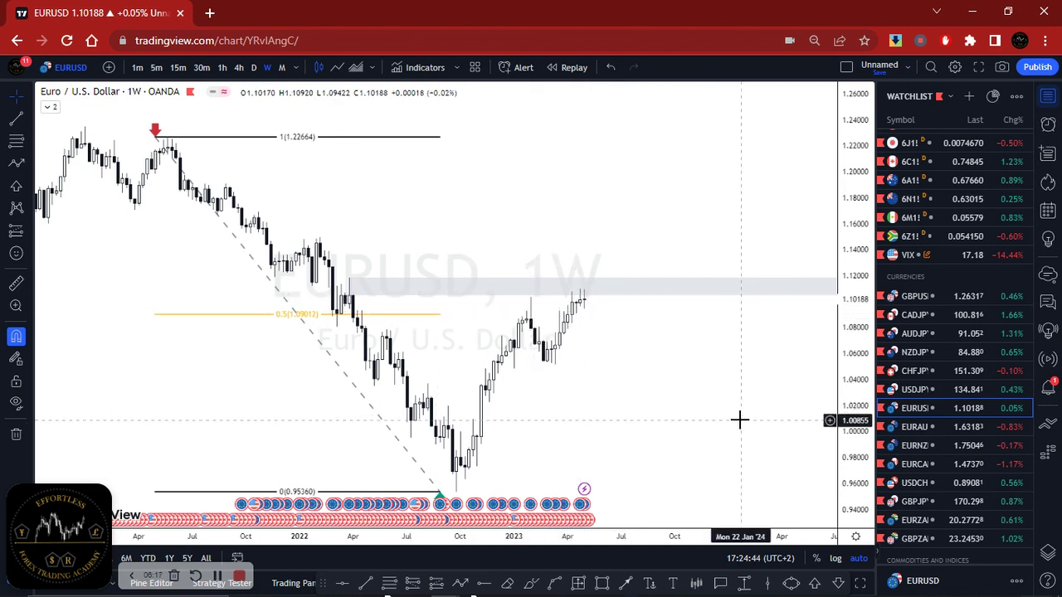
Step: Open the EURAUD chart on monthly candles
{"action": "left_click", "coordinate": [924, 424]}
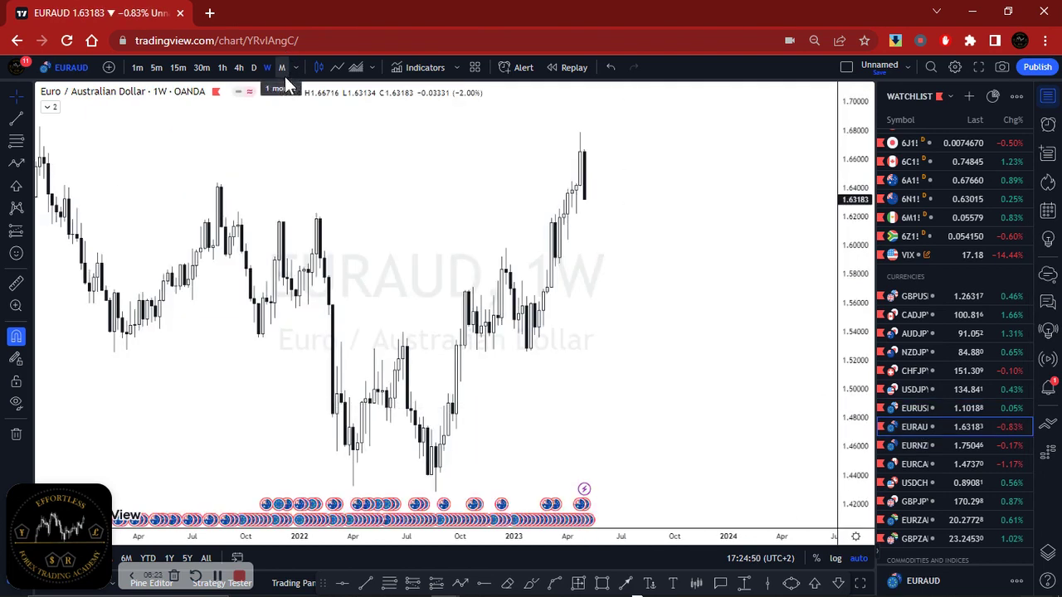
{"action": "left_click", "coordinate": [283, 69]}
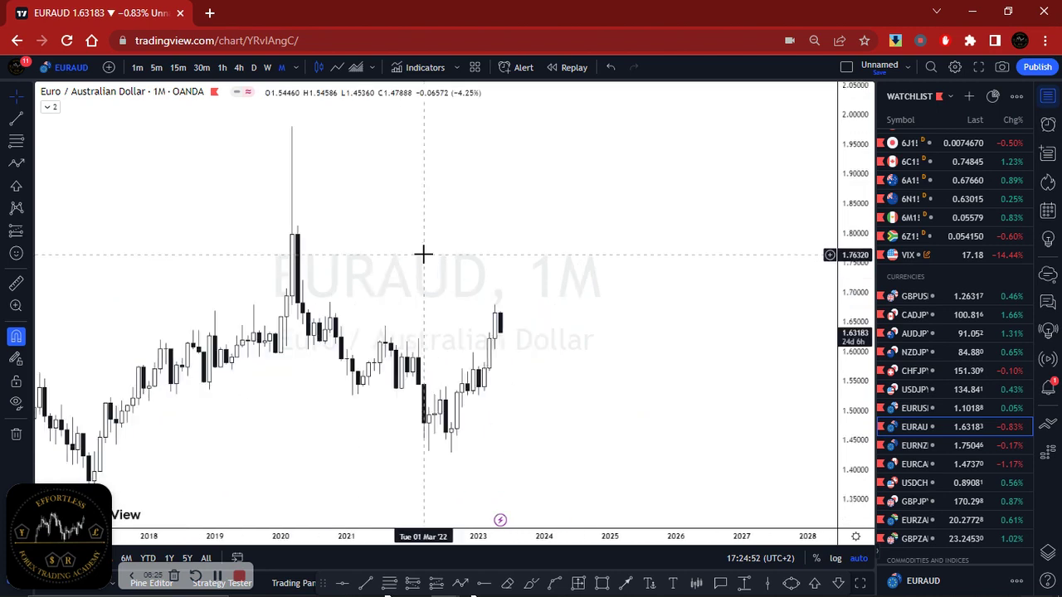
{"action": "scroll", "coordinate": [423, 252], "scroll_direction": "up", "scroll_amount": 5}
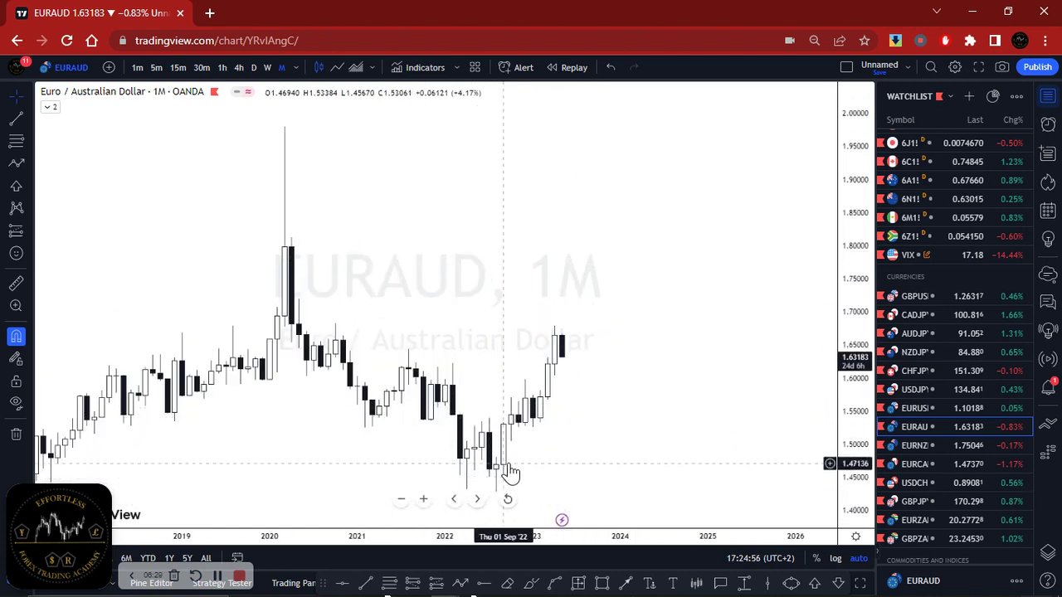
Step: Place a red down arrow on the late-2020 EURAUD swing high
{"action": "left_click", "coordinate": [390, 584]}
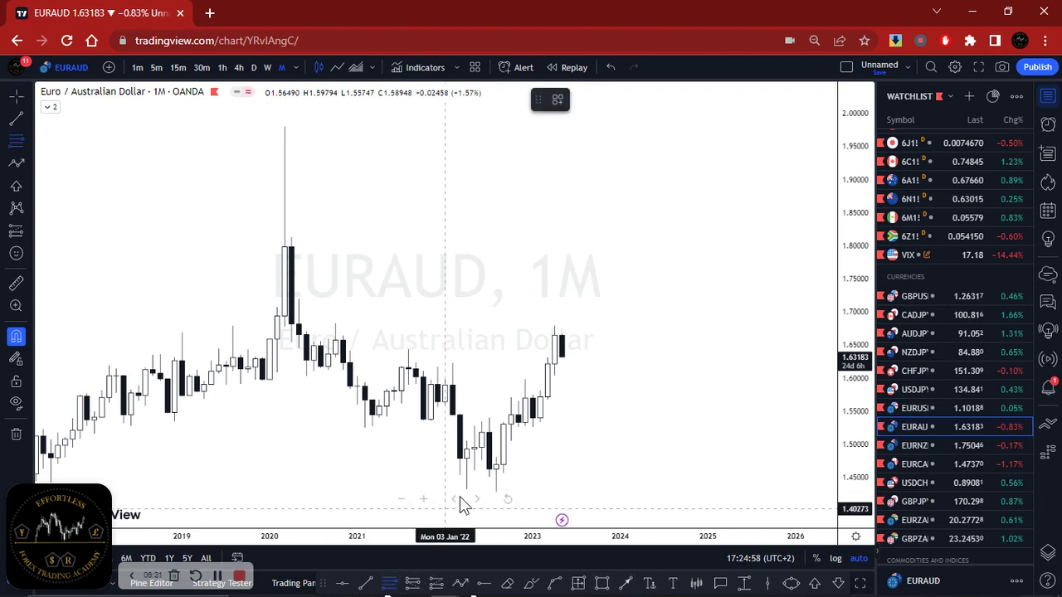
{"action": "left_click", "coordinate": [837, 583]}
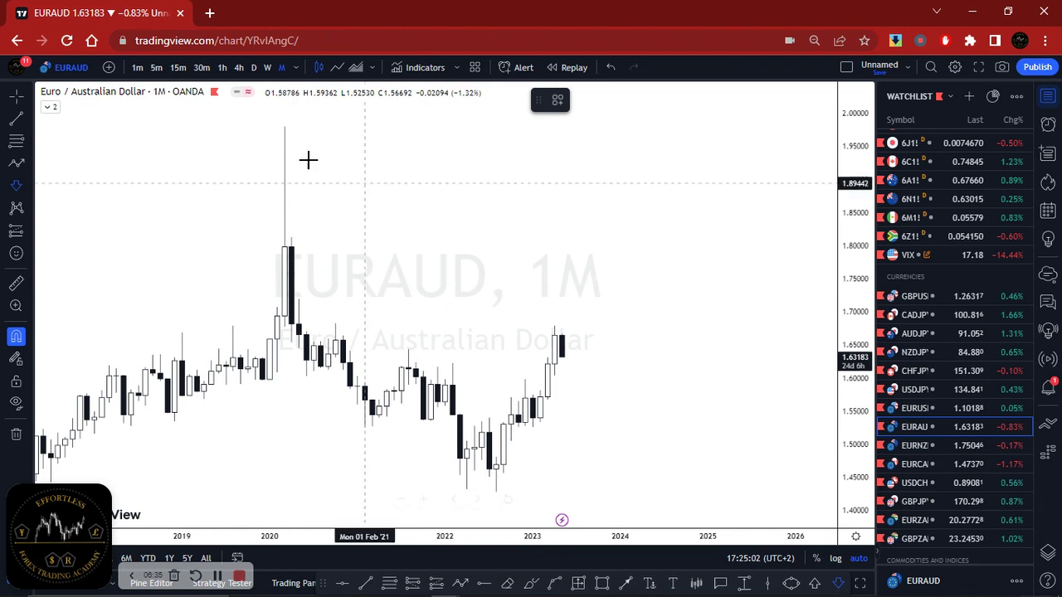
{"action": "left_click", "coordinate": [281, 123]}
{"action": "left_click", "coordinate": [444, 199]}
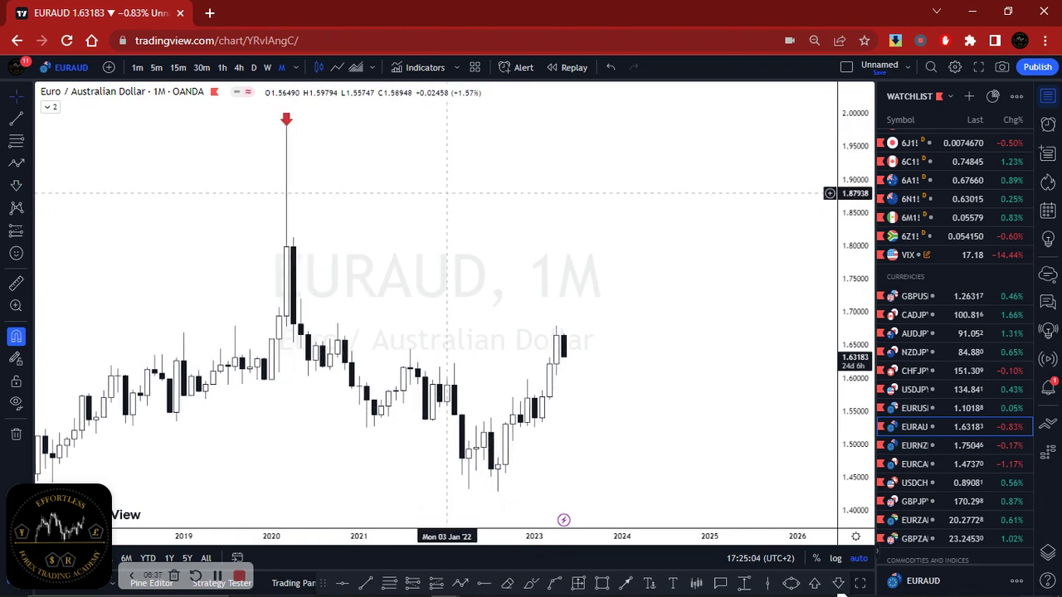
{"action": "left_click_drag", "start_coordinate": [699, 339], "coordinate": [706, 287]}
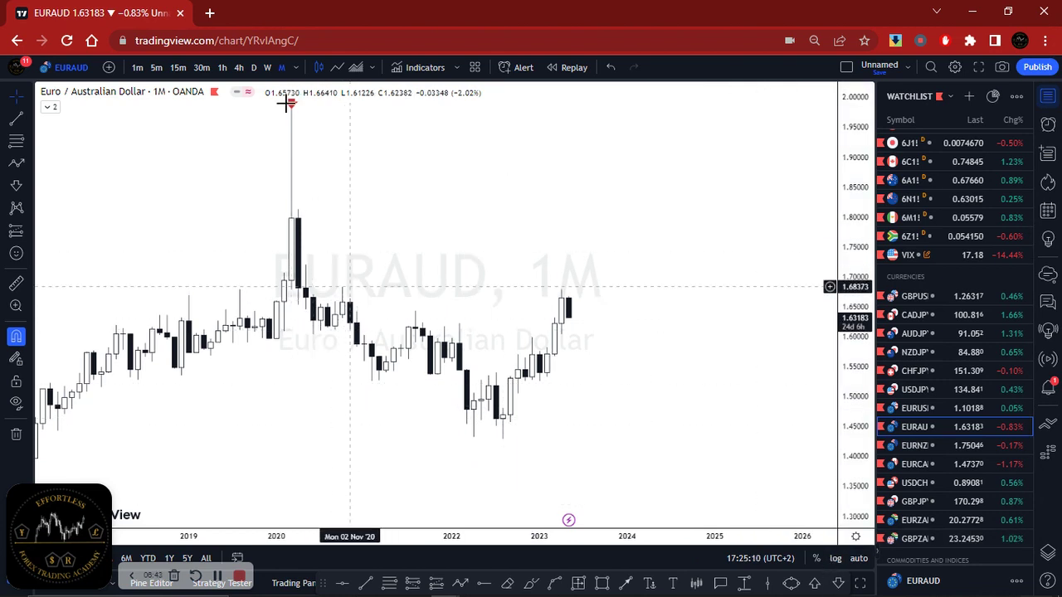
{"action": "left_click_drag", "start_coordinate": [291, 106], "coordinate": [343, 282]}
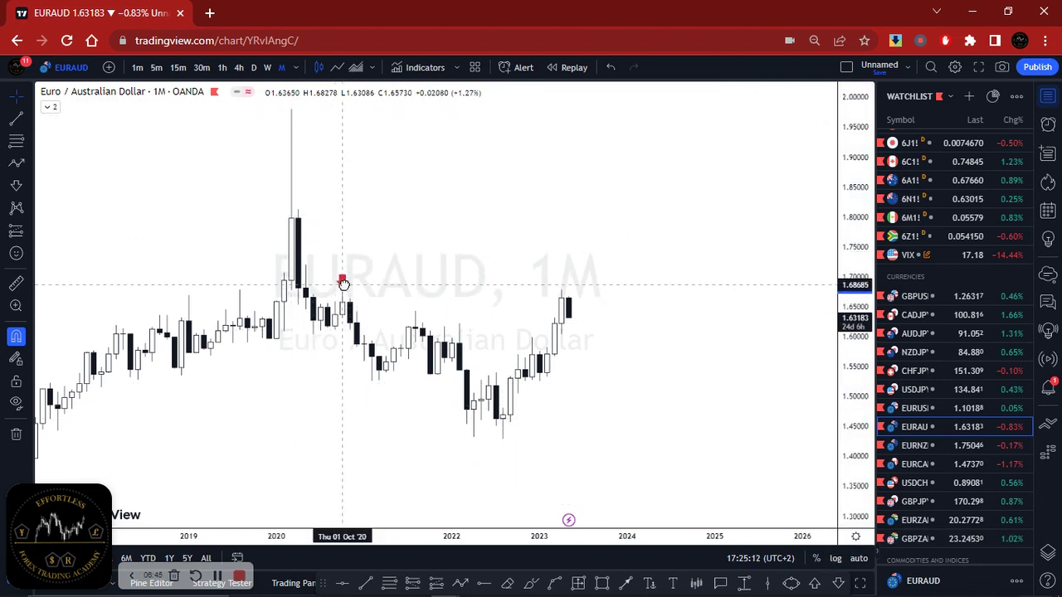
Step: Add a green up arrow below the 2022 EURAUD low
{"action": "left_click", "coordinate": [814, 583]}
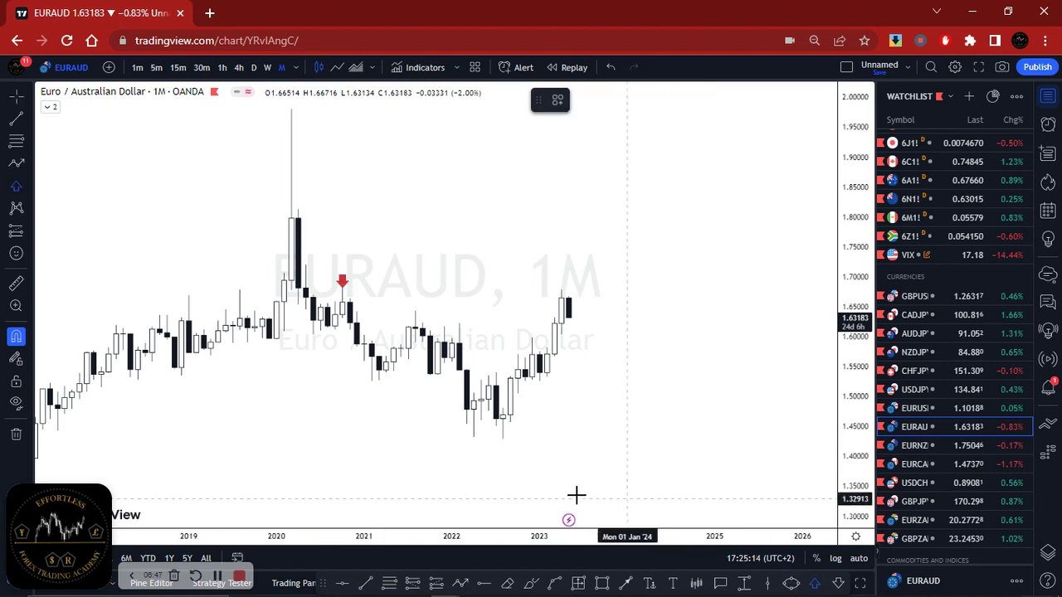
{"action": "left_click", "coordinate": [502, 449]}
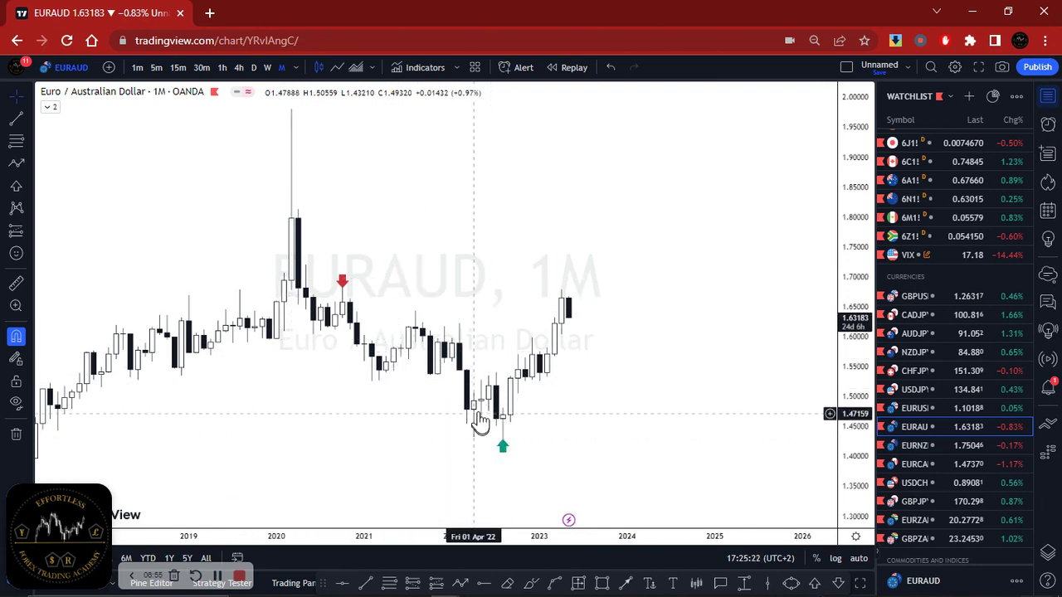
{"action": "left_click", "coordinate": [389, 583]}
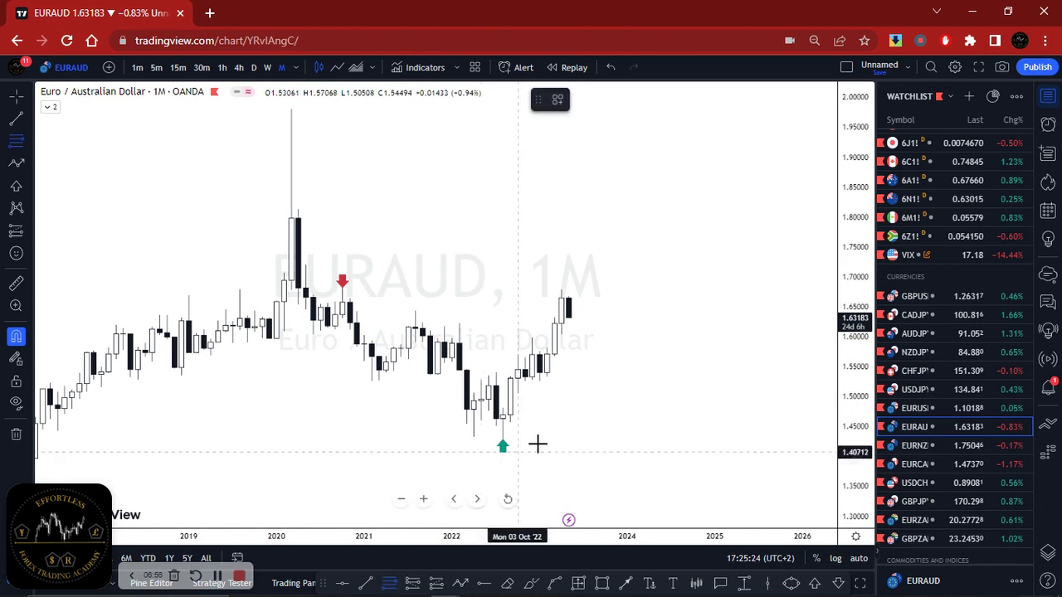
Step: Draw a Fibonacci from the 1.68278 high to the 1.42846 low and a grey 1.65730–1.68278 supply zone
{"action": "left_click", "coordinate": [342, 286]}
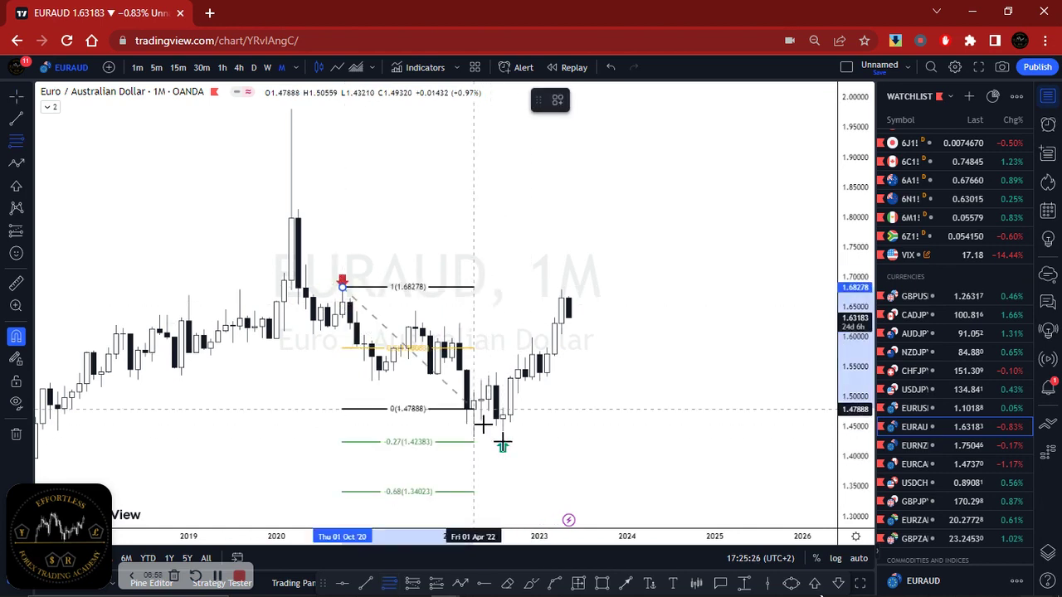
{"action": "left_click", "coordinate": [503, 445]}
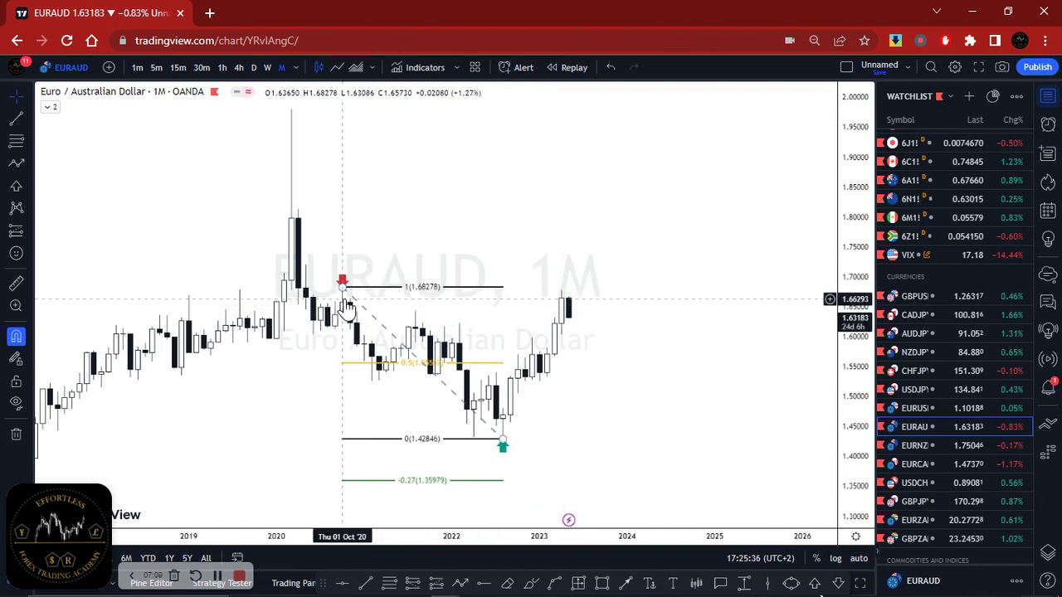
{"action": "left_click", "coordinate": [602, 584]}
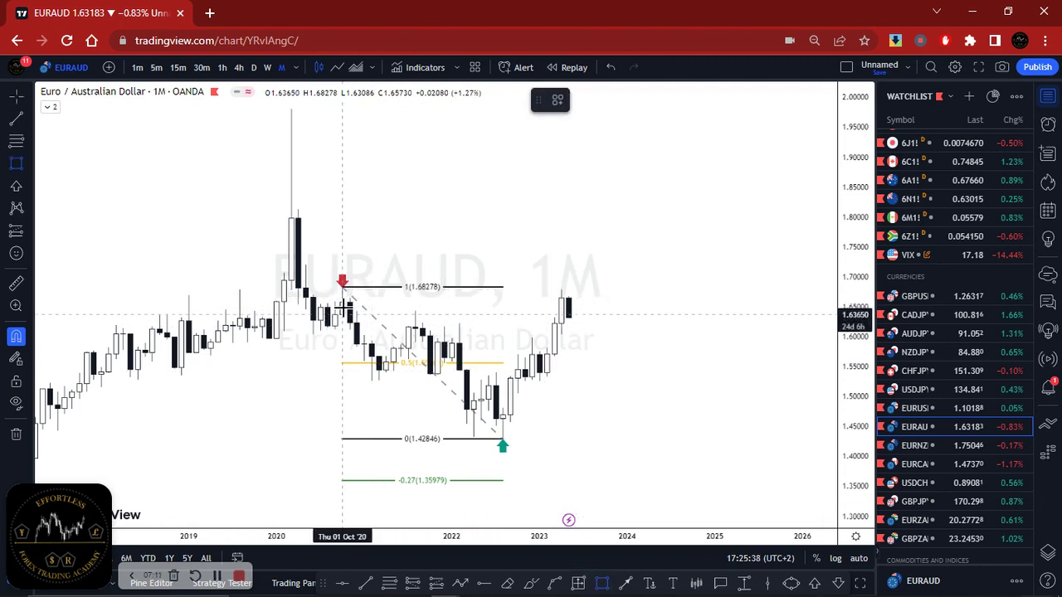
{"action": "left_click", "coordinate": [341, 300]}
{"action": "left_click", "coordinate": [341, 284]}
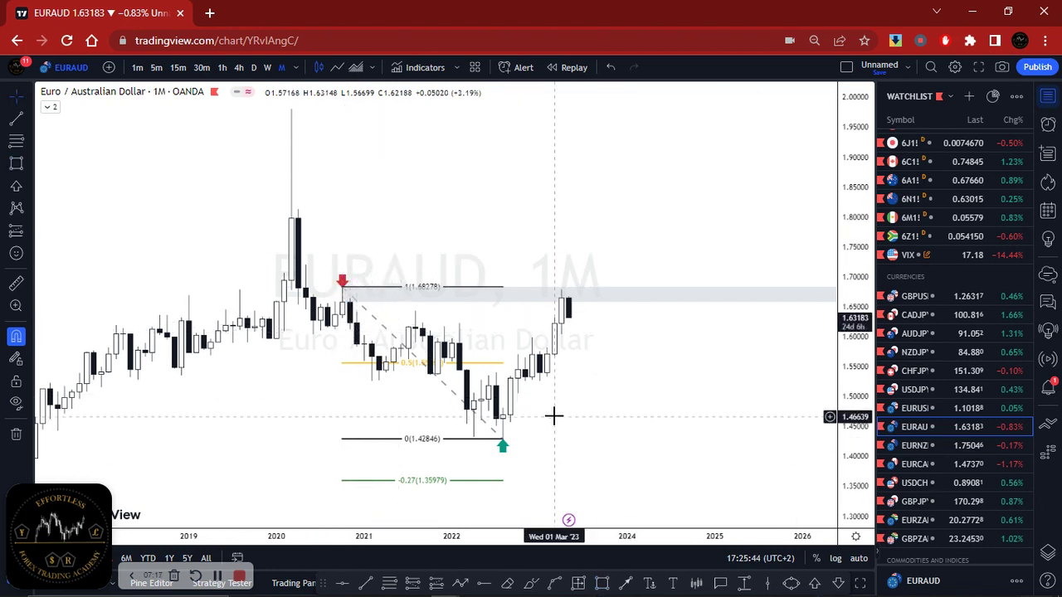
{"action": "left_click_drag", "start_coordinate": [582, 432], "coordinate": [614, 439]}
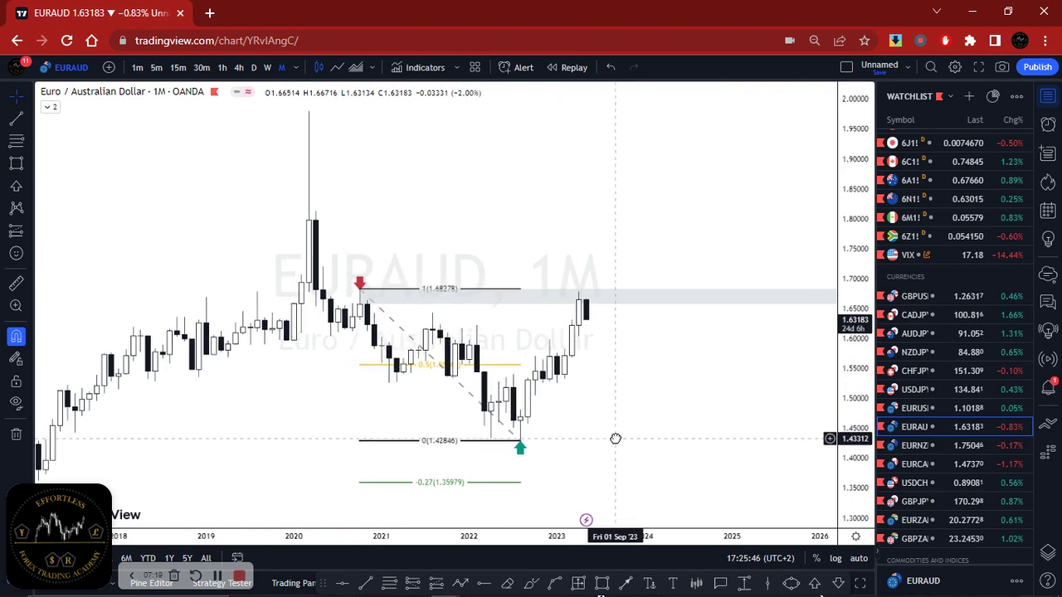
{"action": "left_click", "coordinate": [267, 67]}
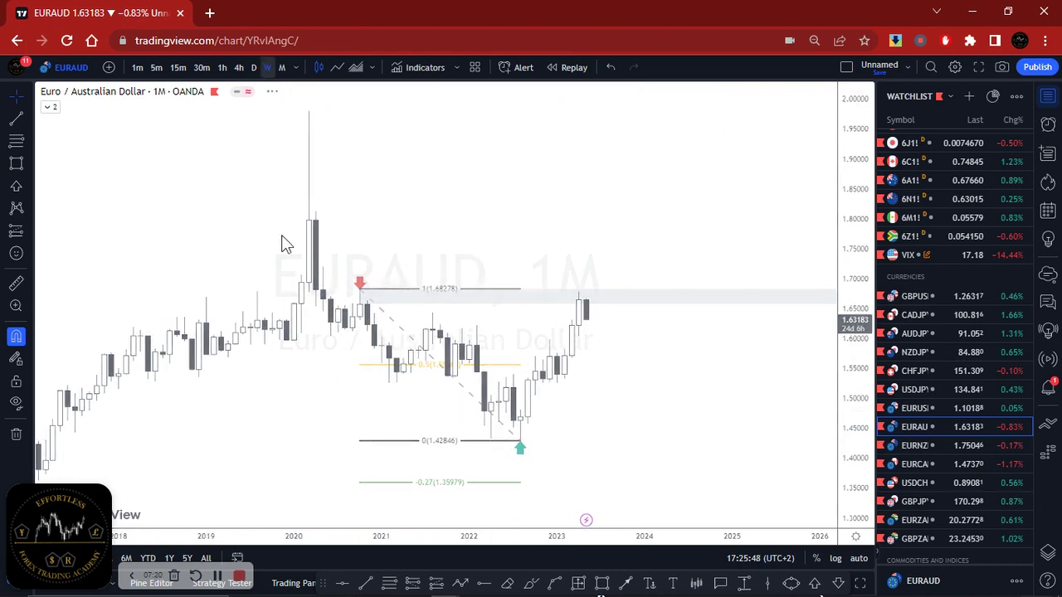
Step: Review the EURAUD supply zone on weekly candles with an auto-fitted price scale, then on daily
{"action": "scroll", "coordinate": [394, 320], "scroll_direction": "down", "scroll_amount": 5}
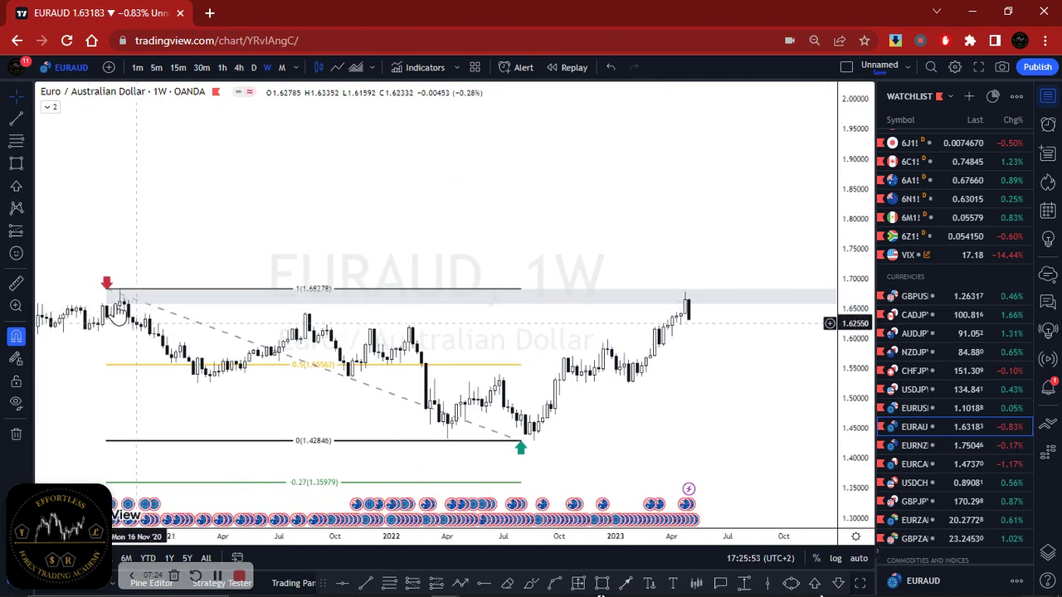
{"action": "double_click", "coordinate": [865, 388]}
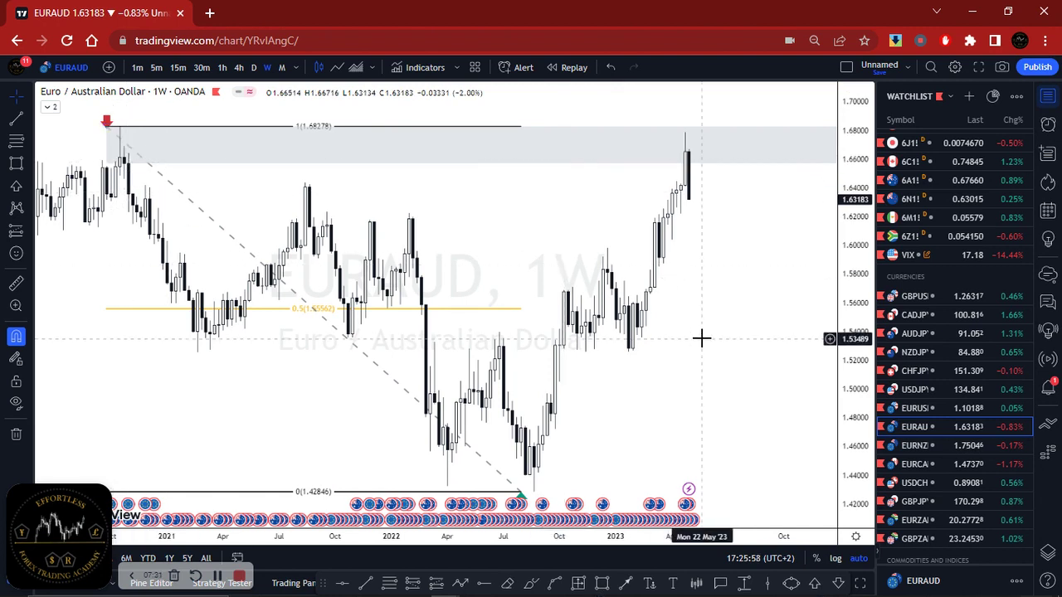
{"action": "scroll", "coordinate": [702, 338], "scroll_direction": "up", "scroll_amount": 4}
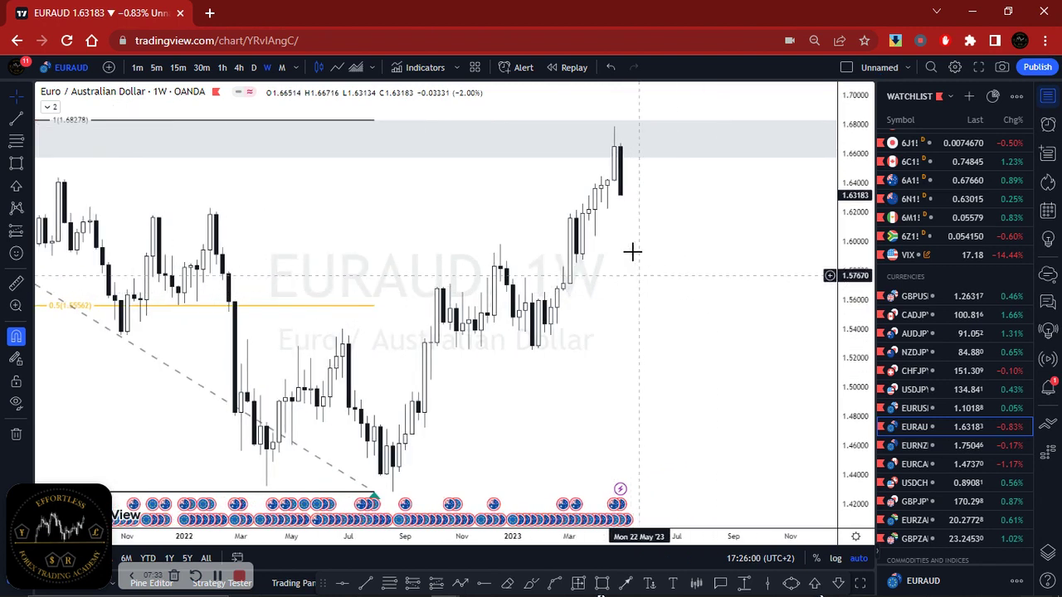
{"action": "left_click", "coordinate": [253, 65]}
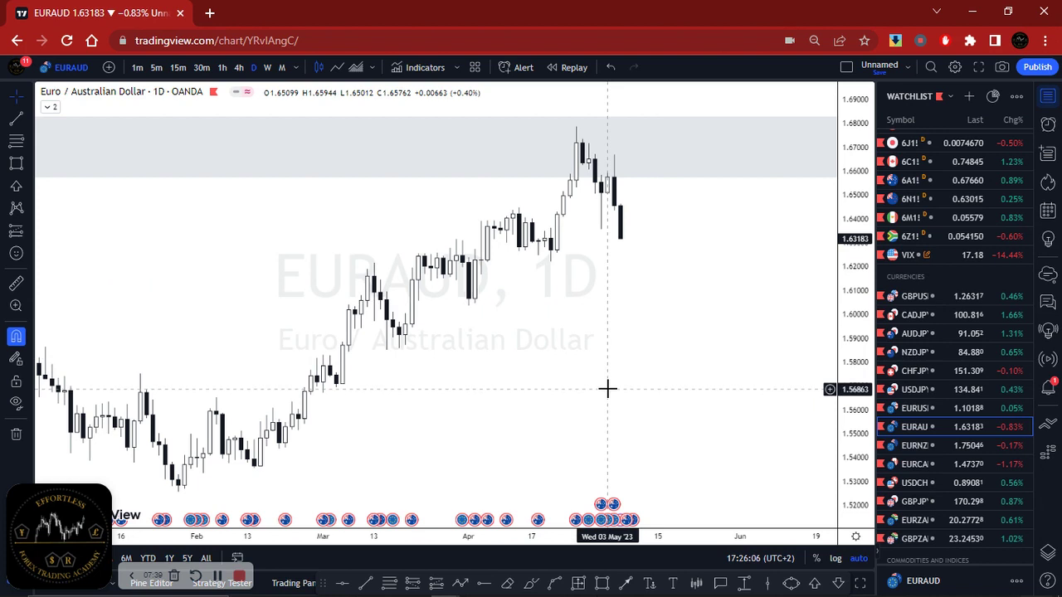
{"action": "scroll", "coordinate": [618, 401], "scroll_direction": "down", "scroll_amount": 1}
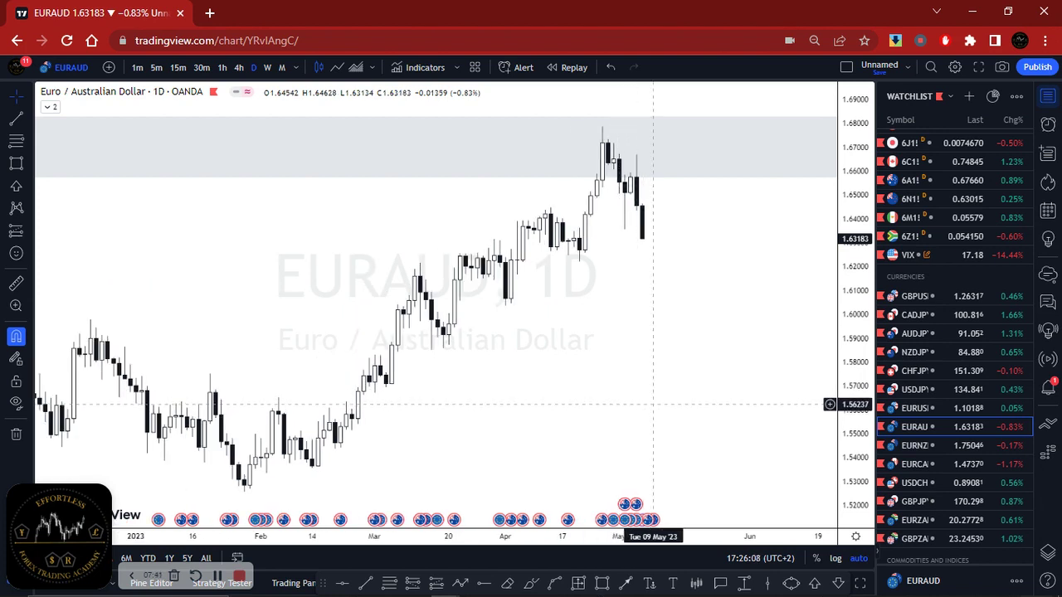
{"action": "scroll", "coordinate": [655, 403], "scroll_direction": "down", "scroll_amount": 1}
{"action": "scroll", "coordinate": [666, 401], "scroll_direction": "up", "scroll_amount": 1}
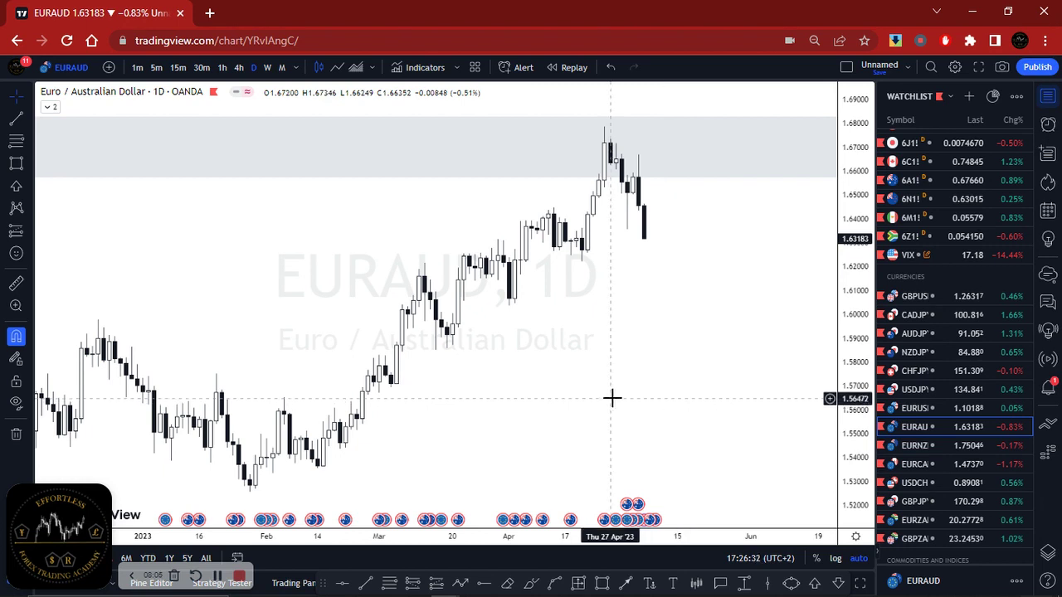
Step: Step back through weekly to monthly candles, then open the EURNZD monthly chart
{"action": "left_click", "coordinate": [268, 69]}
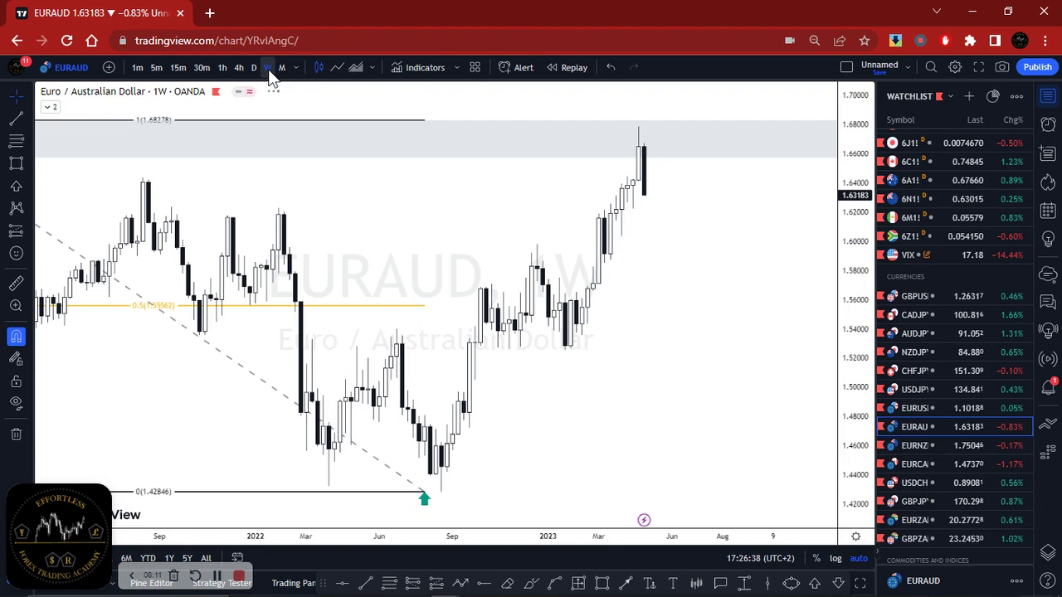
{"action": "left_click", "coordinate": [283, 69]}
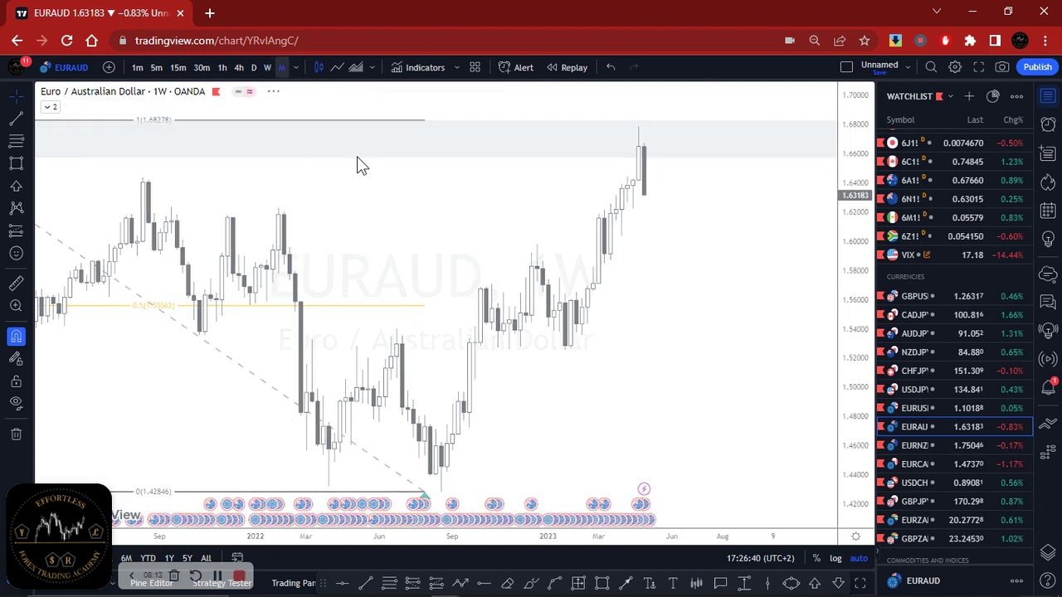
{"action": "scroll", "coordinate": [663, 371], "scroll_direction": "up", "scroll_amount": 3}
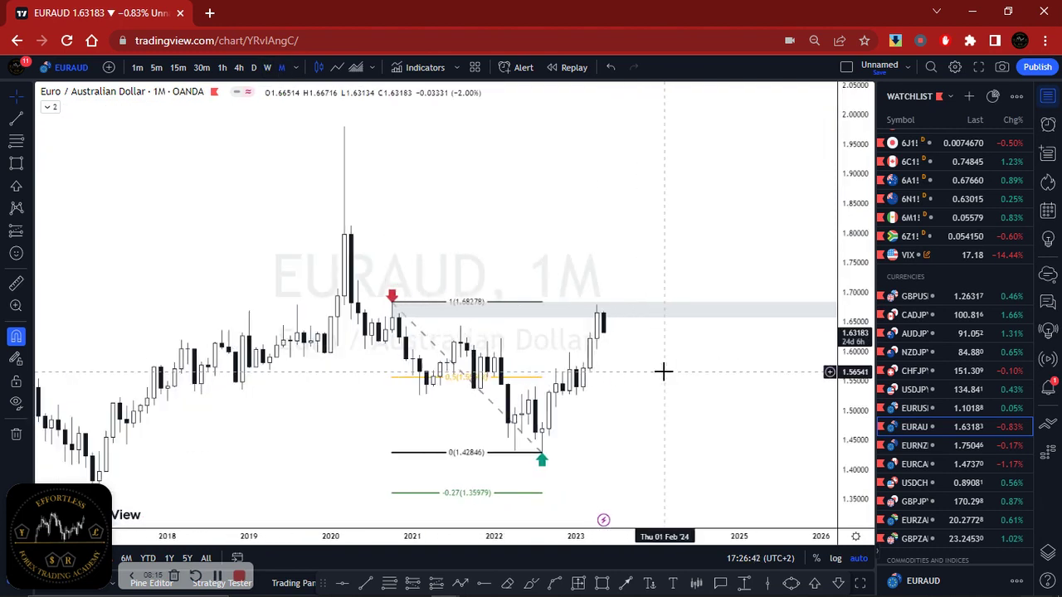
{"action": "scroll", "coordinate": [662, 371], "scroll_direction": "up", "scroll_amount": 1}
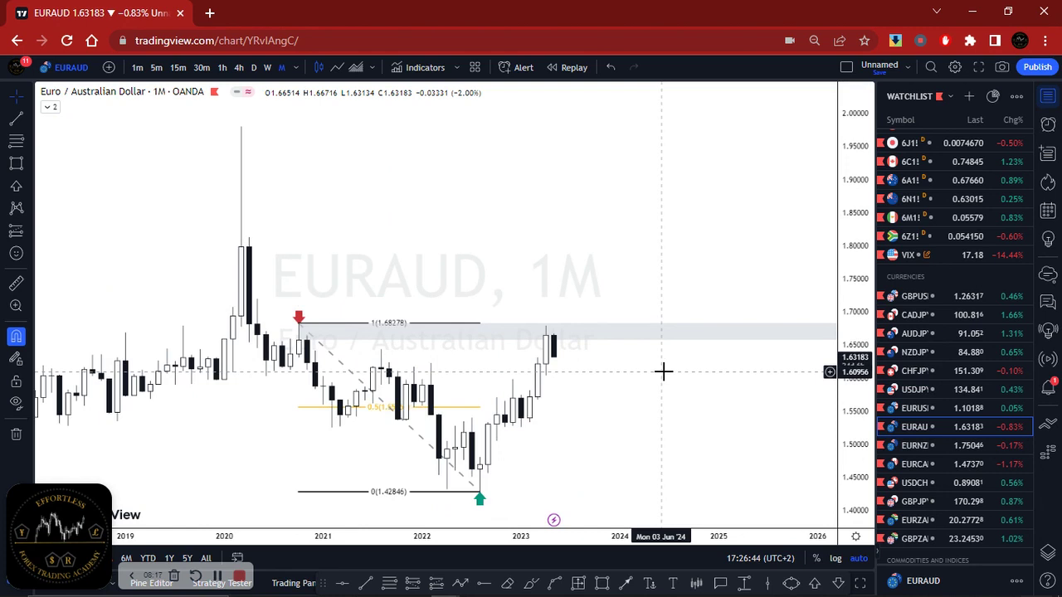
{"action": "scroll", "coordinate": [663, 371], "scroll_direction": "down", "scroll_amount": 1}
{"action": "scroll", "coordinate": [663, 371], "scroll_direction": "down", "scroll_amount": 1}
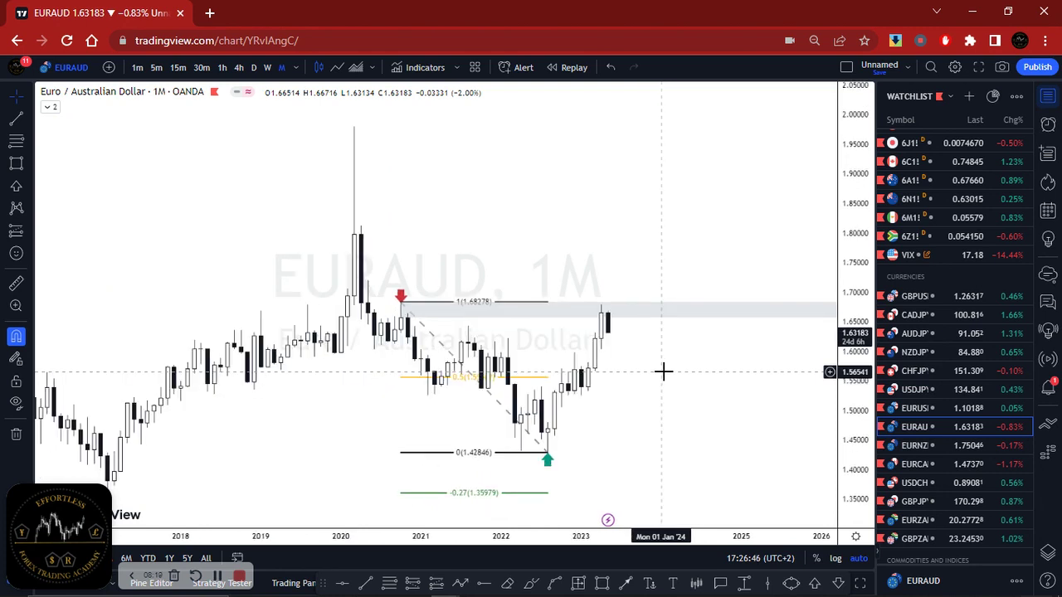
{"action": "scroll", "coordinate": [663, 370], "scroll_direction": "up", "scroll_amount": 3}
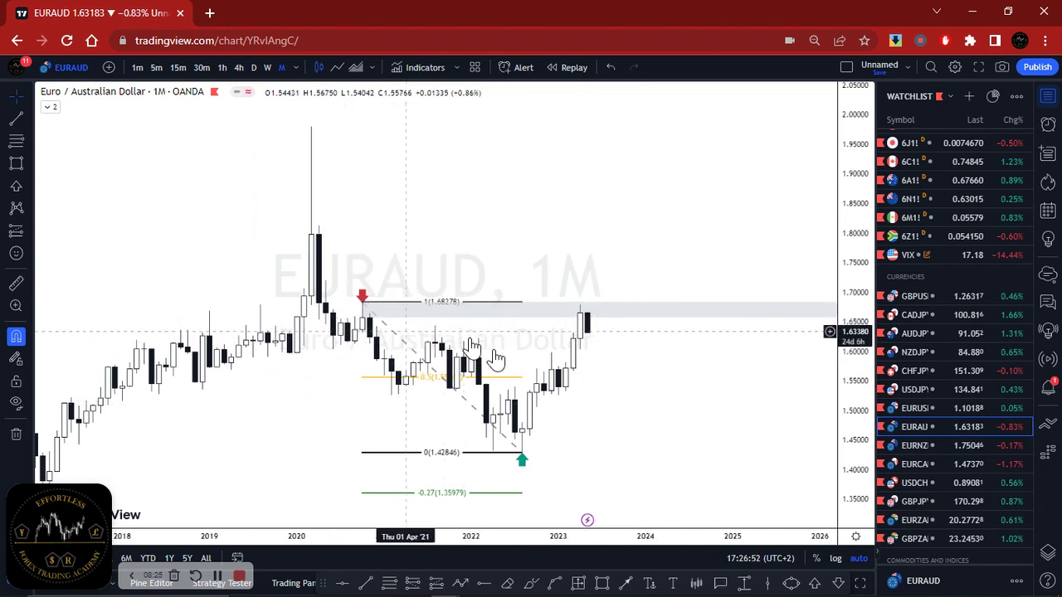
{"action": "left_click", "coordinate": [912, 445]}
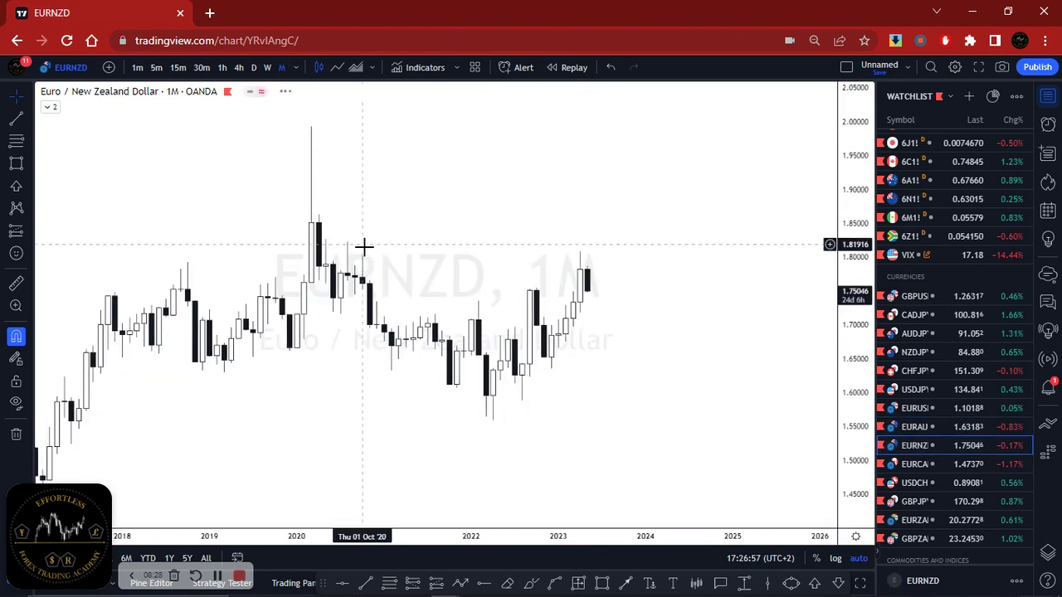
Step: Place a green up arrow under the 2022 EURNZD low and a red down arrow above the 2020 high
{"action": "left_click", "coordinate": [814, 584]}
{"action": "left_click", "coordinate": [493, 422]}
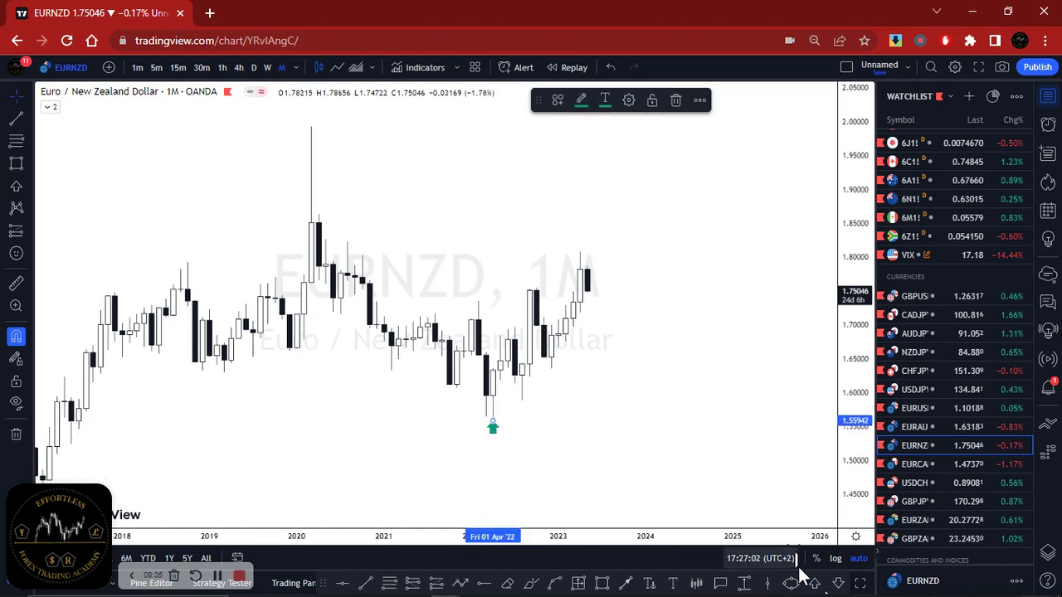
{"action": "left_click", "coordinate": [838, 583]}
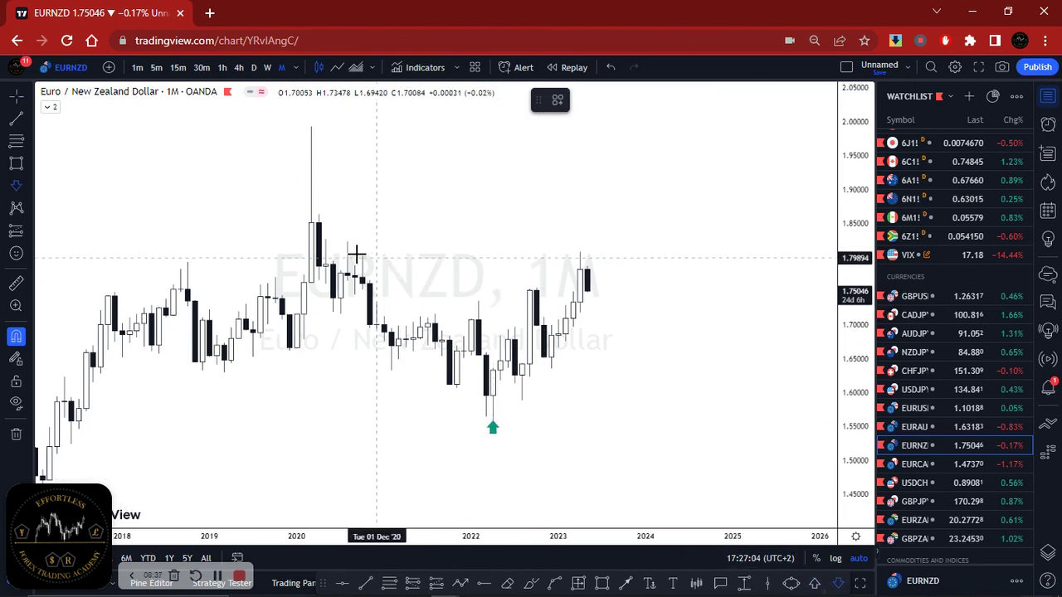
{"action": "left_click", "coordinate": [305, 118]}
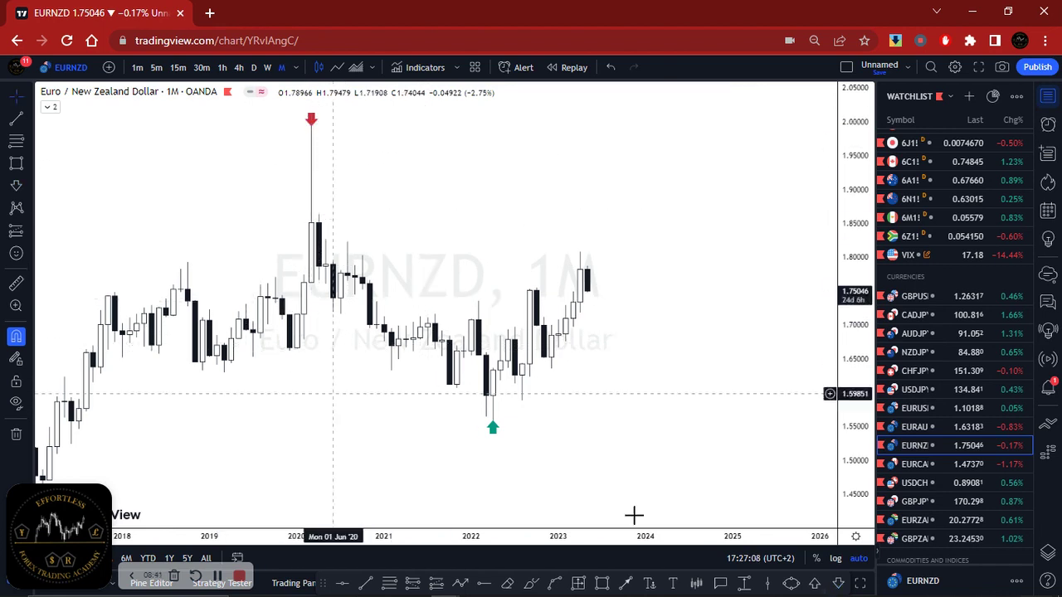
{"action": "left_click", "coordinate": [390, 584]}
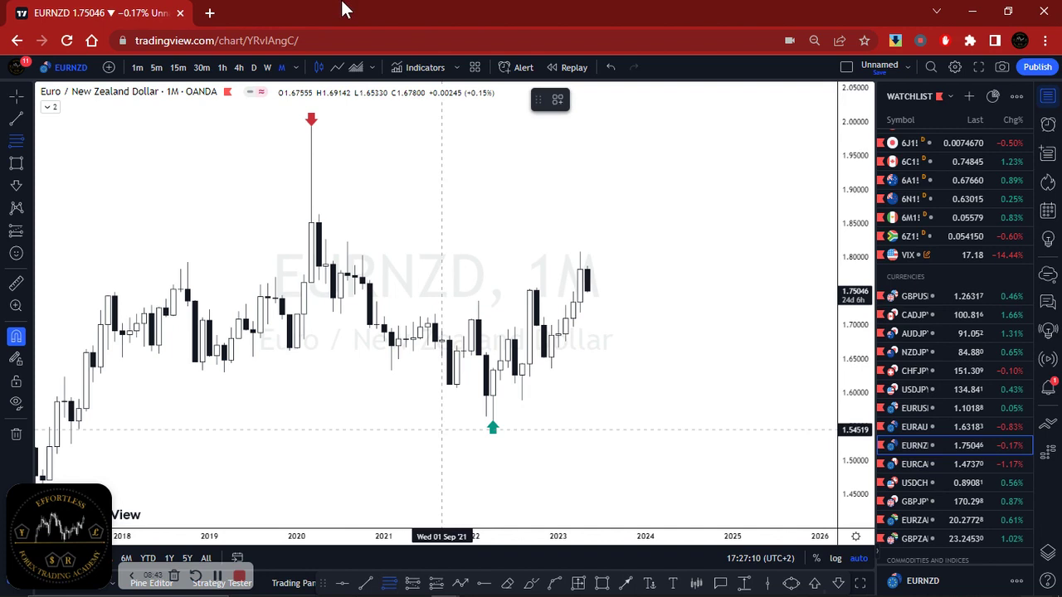
Step: Draw a Fibonacci retracement on EURNZD from the 2020 high 1.99321 to the 2022 low 1.55942
{"action": "left_click", "coordinate": [310, 122]}
{"action": "left_click", "coordinate": [493, 420]}
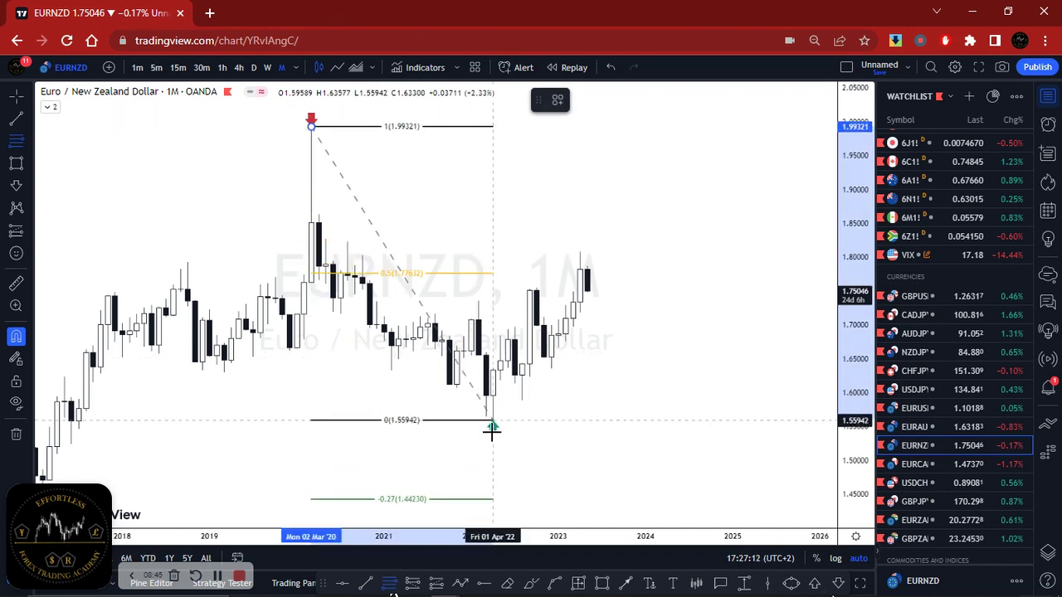
{"action": "left_click", "coordinate": [493, 285]}
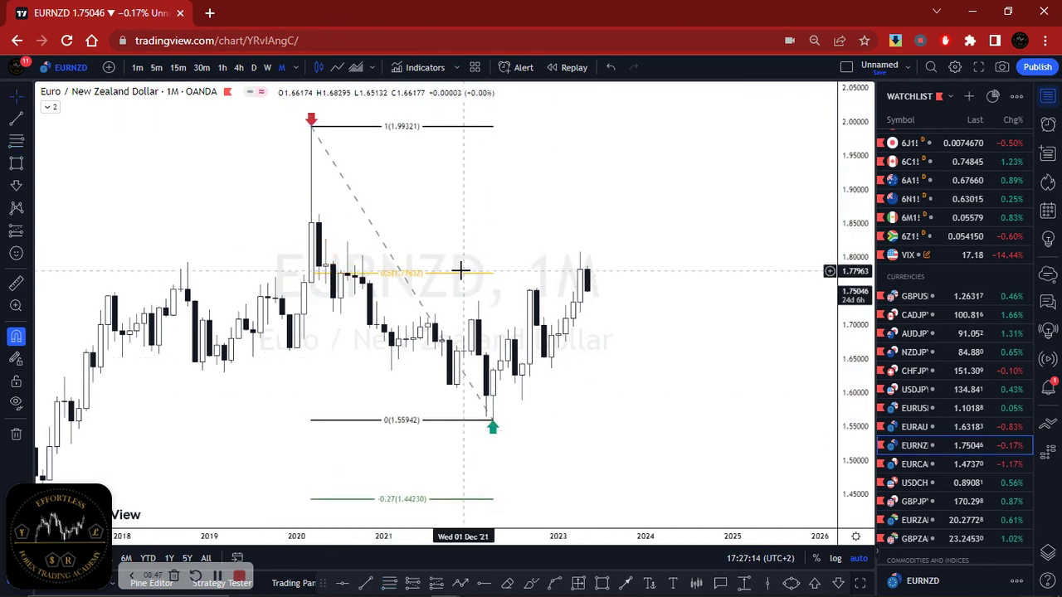
Step: Draw a grey supply zone rectangle near 1.80–1.82 and recheck the Fibonacci retracement
{"action": "left_click", "coordinate": [602, 583]}
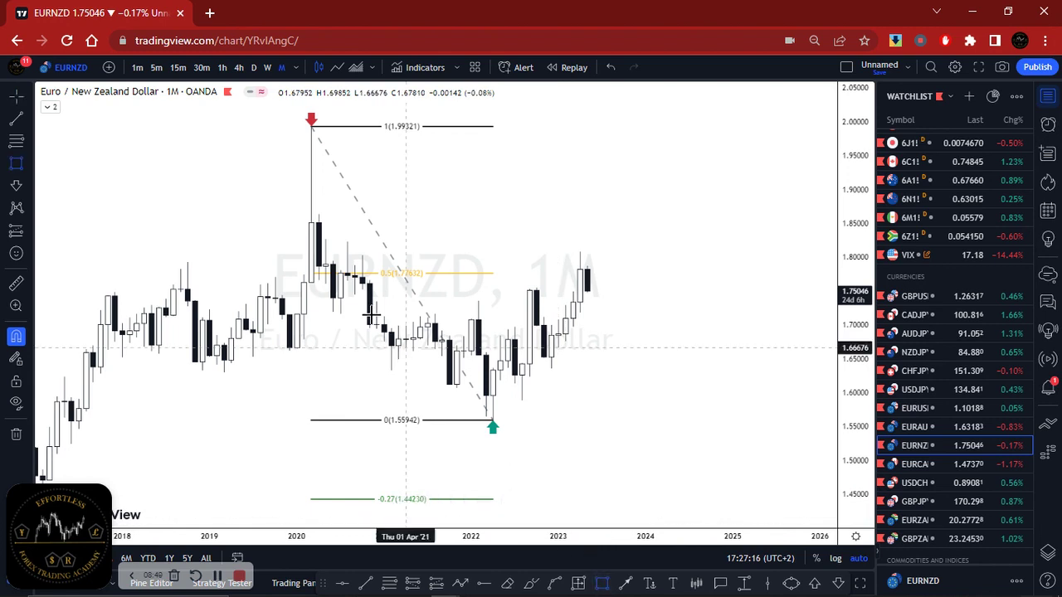
{"action": "left_click", "coordinate": [324, 264]}
{"action": "left_click", "coordinate": [324, 240]}
{"action": "left_click", "coordinate": [592, 280]}
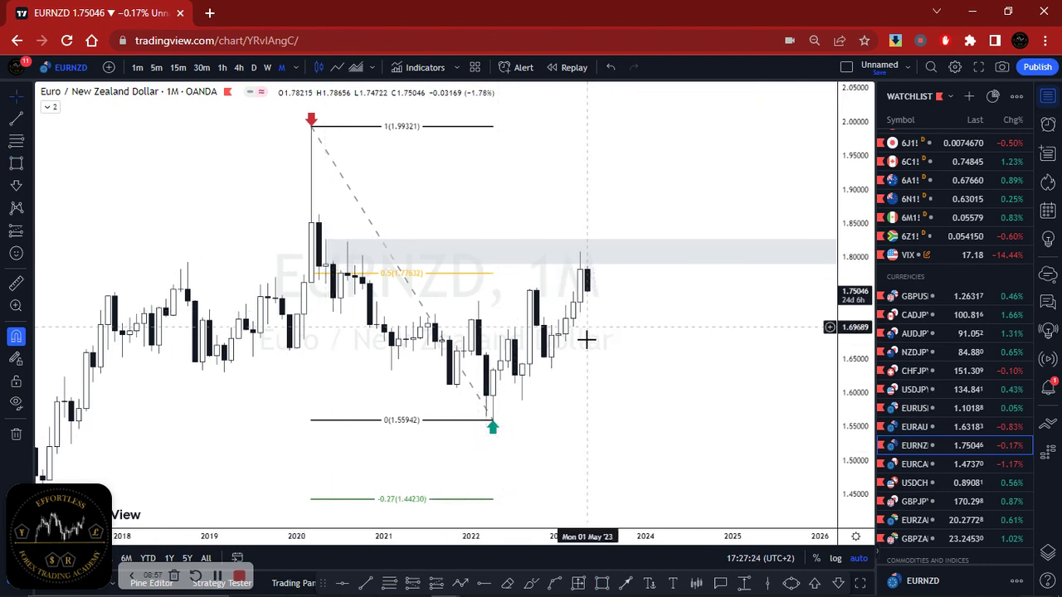
{"action": "left_click", "coordinate": [489, 418]}
{"action": "left_click", "coordinate": [588, 384]}
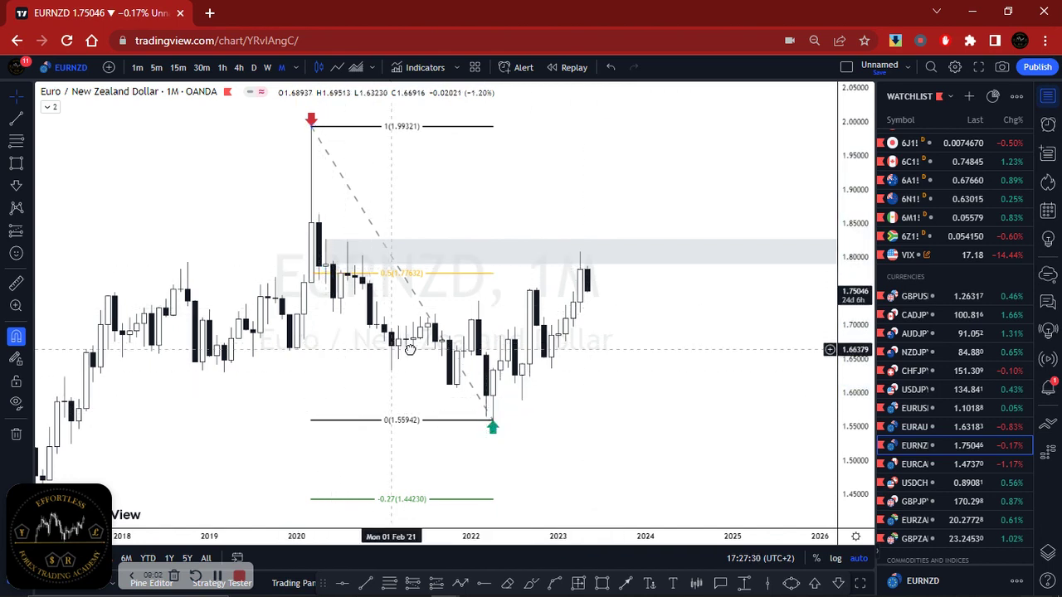
{"action": "scroll", "coordinate": [356, 301], "scroll_direction": "left", "scroll_amount": 2}
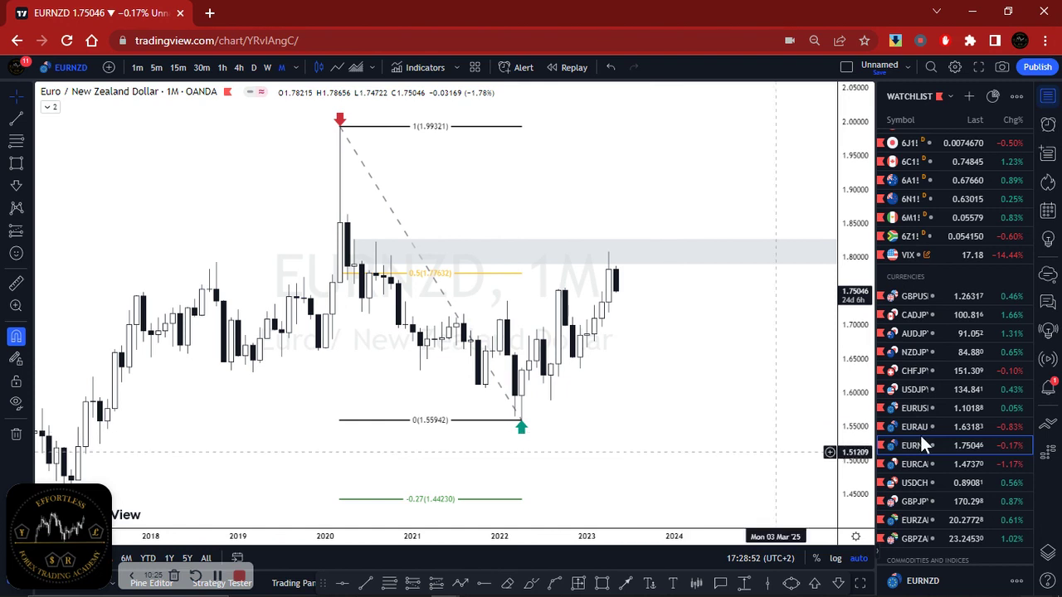
Step: Open EURCAD and place an up arrow under the Aug '22 low and a down arrow on the 2020 high
{"action": "left_click", "coordinate": [916, 463]}
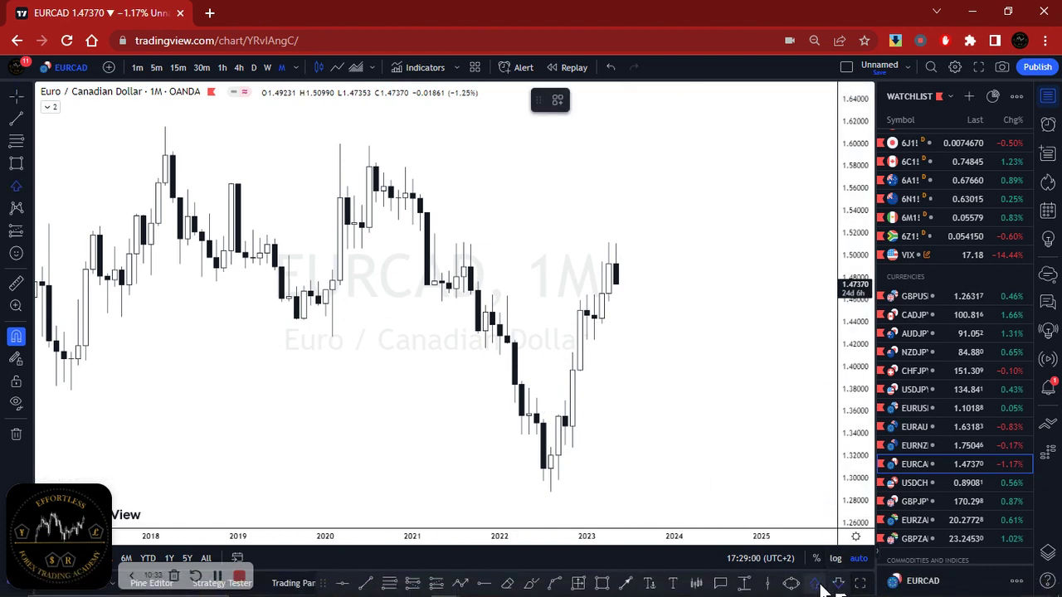
{"action": "left_click", "coordinate": [550, 499]}
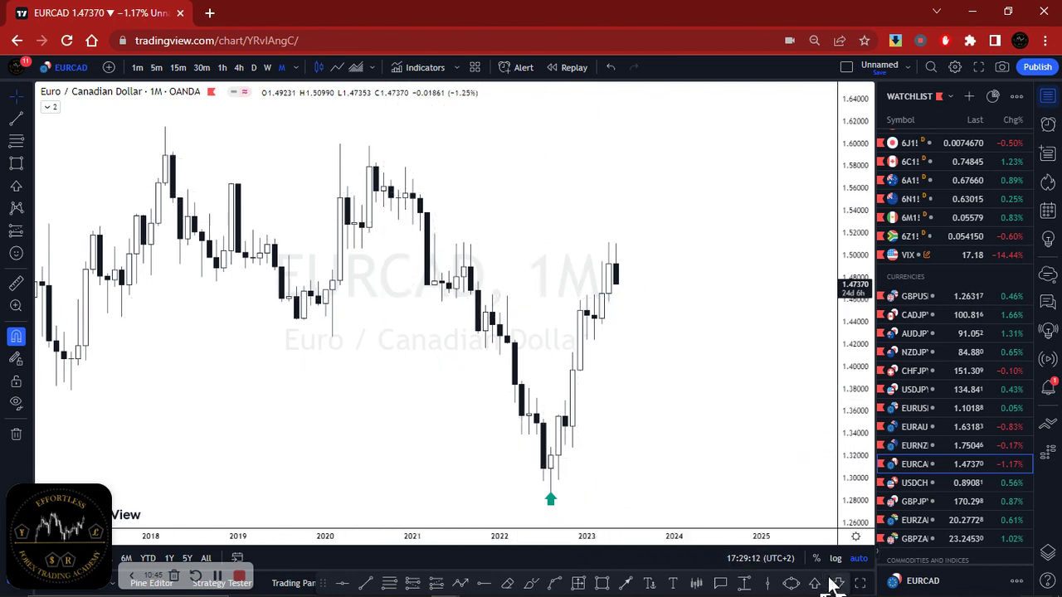
{"action": "left_click", "coordinate": [836, 583]}
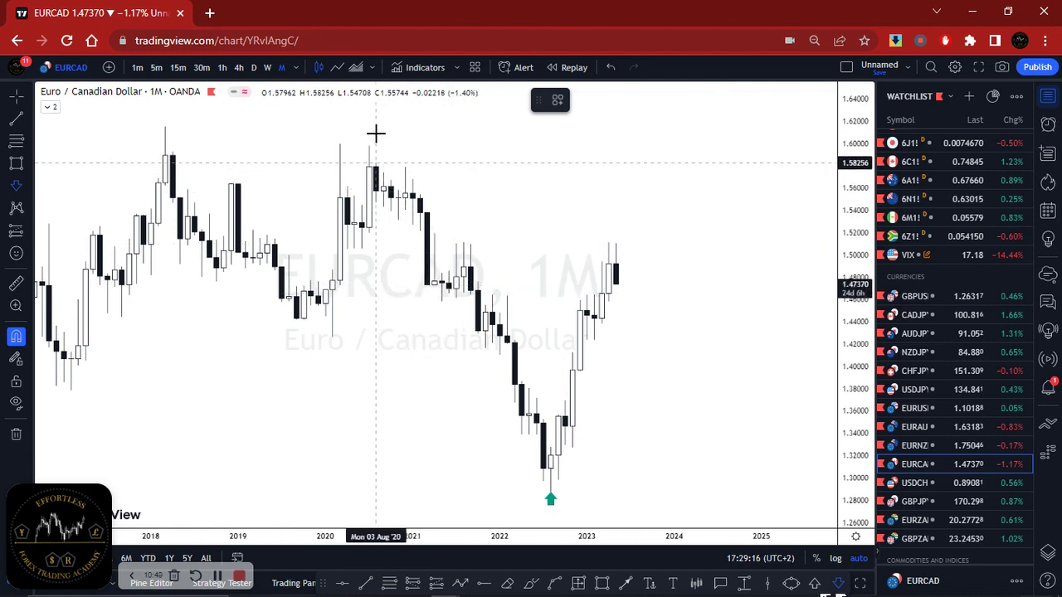
{"action": "left_click", "coordinate": [339, 137]}
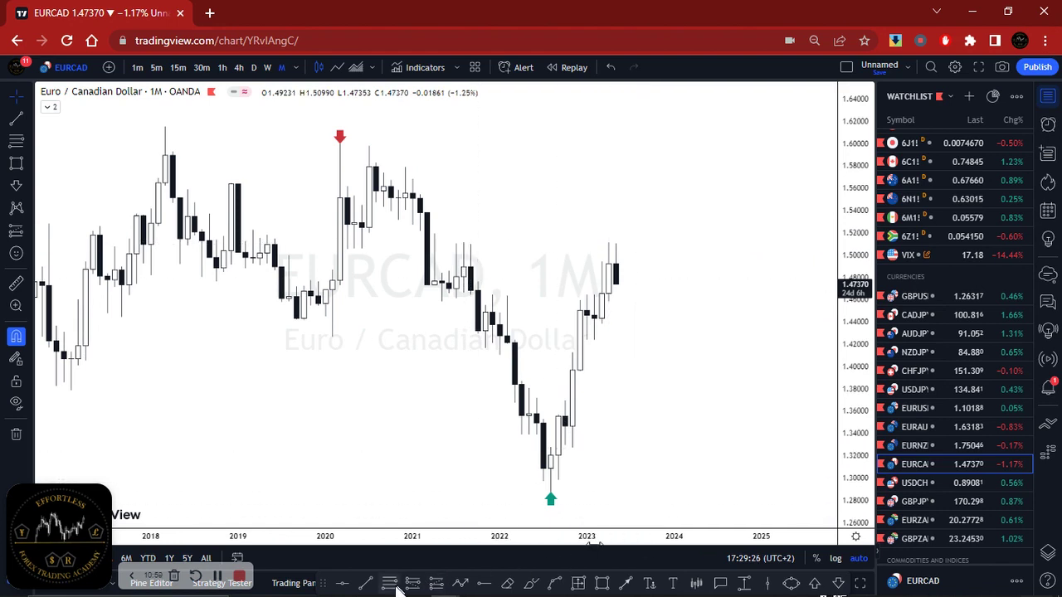
Step: Draw a Fibonacci retracement on EURCAD from the 2020 high 1.59934 to the 2022 low 1.28761
{"action": "left_click", "coordinate": [339, 143]}
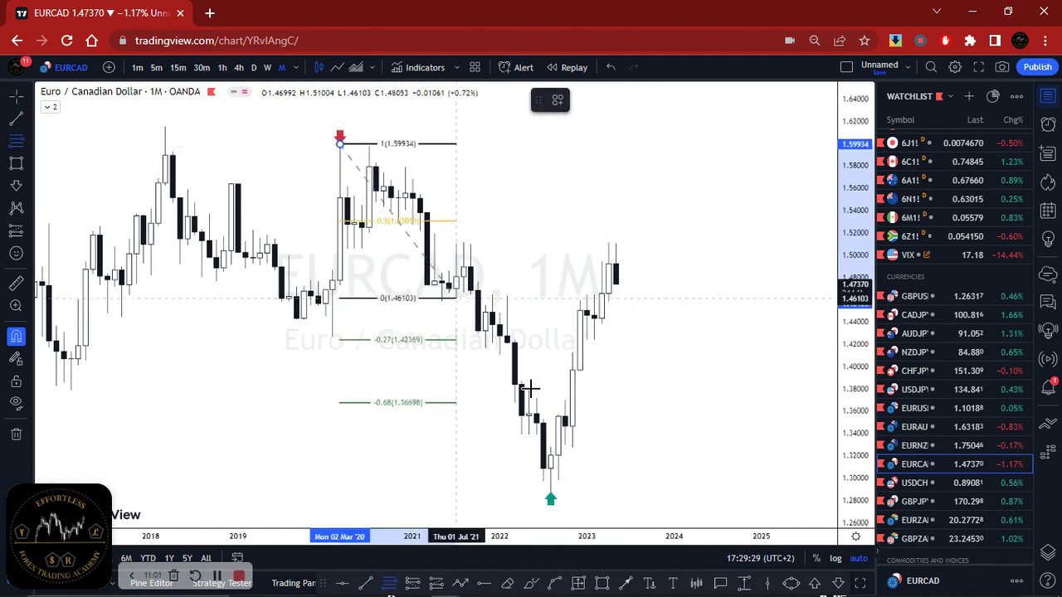
{"action": "left_click", "coordinate": [551, 495]}
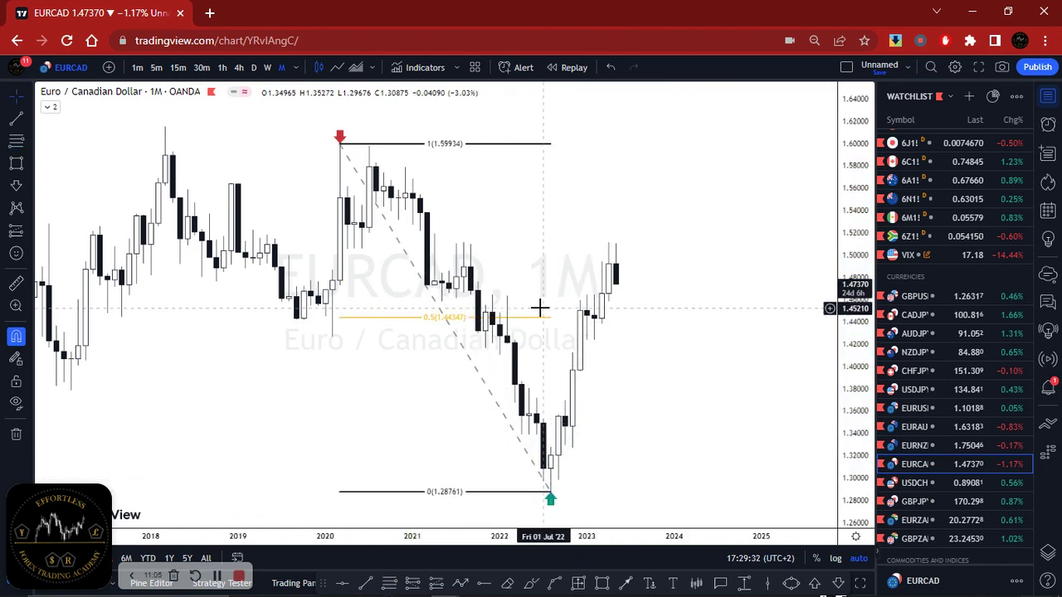
{"action": "left_click_drag", "start_coordinate": [339, 150], "coordinate": [167, 130]}
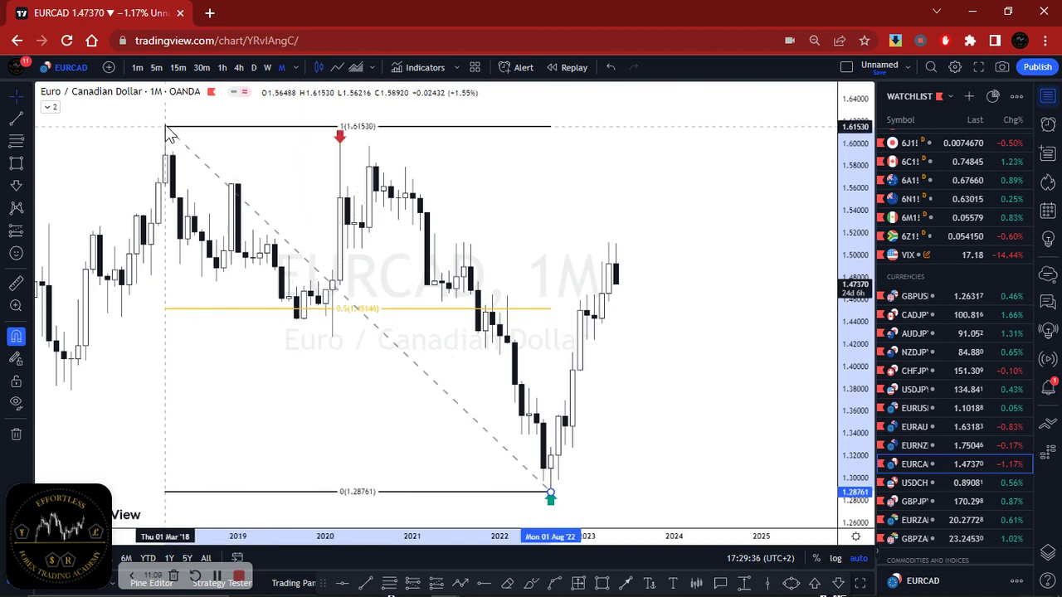
{"action": "left_click", "coordinate": [229, 165]}
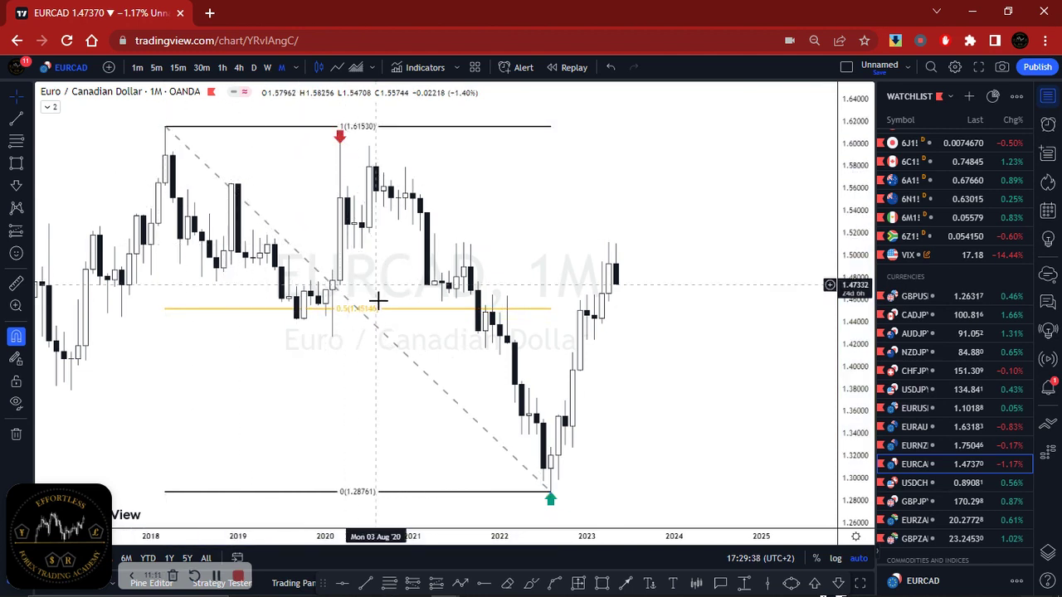
{"action": "left_click_drag", "start_coordinate": [166, 130], "coordinate": [345, 149]}
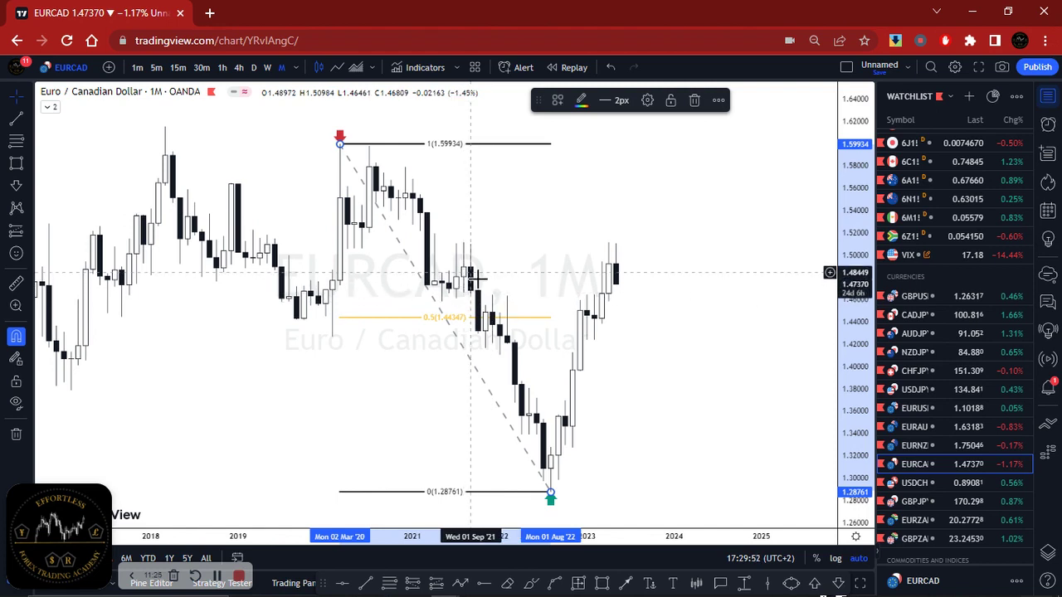
Step: Switch EURCAD to weekly candles and frame the swing in view
{"action": "left_click", "coordinate": [267, 68]}
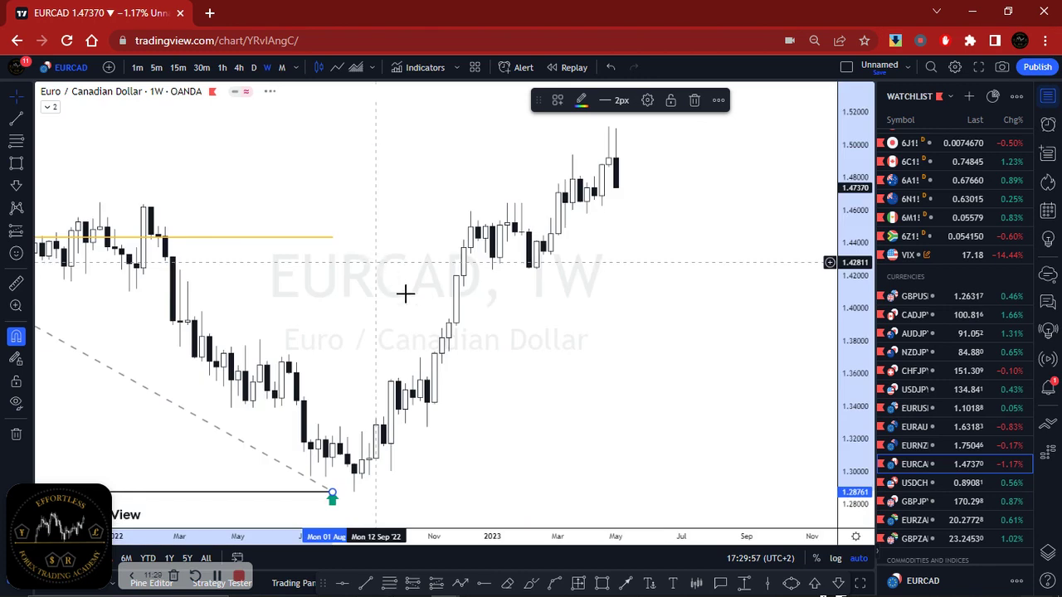
{"action": "scroll", "coordinate": [426, 315], "scroll_direction": "left", "scroll_amount": 5}
{"action": "scroll", "coordinate": [372, 233], "scroll_direction": "left", "scroll_amount": 5}
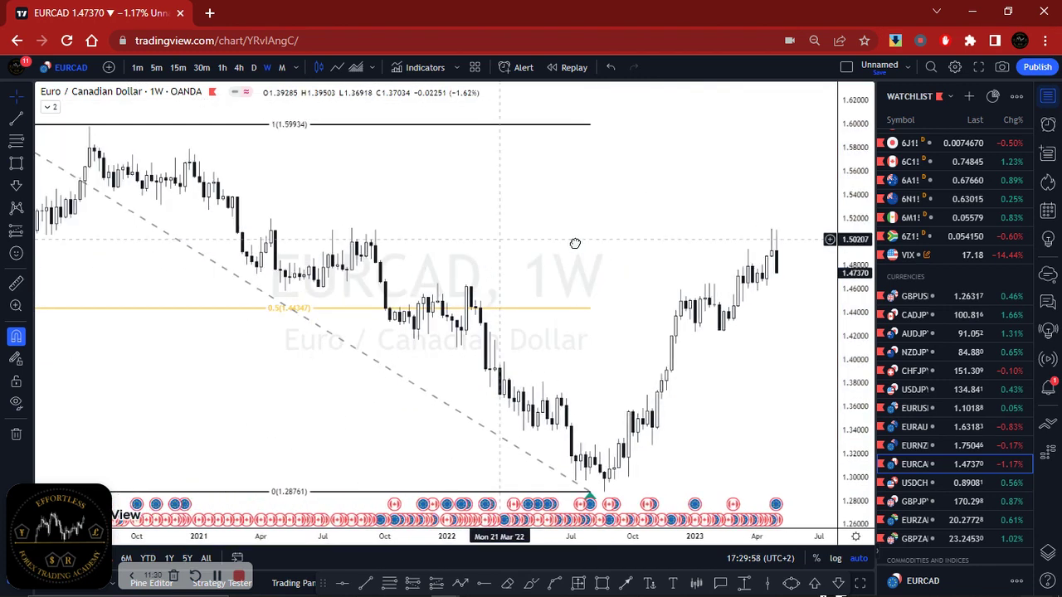
{"action": "scroll", "coordinate": [564, 269], "scroll_direction": "up", "scroll_amount": 2}
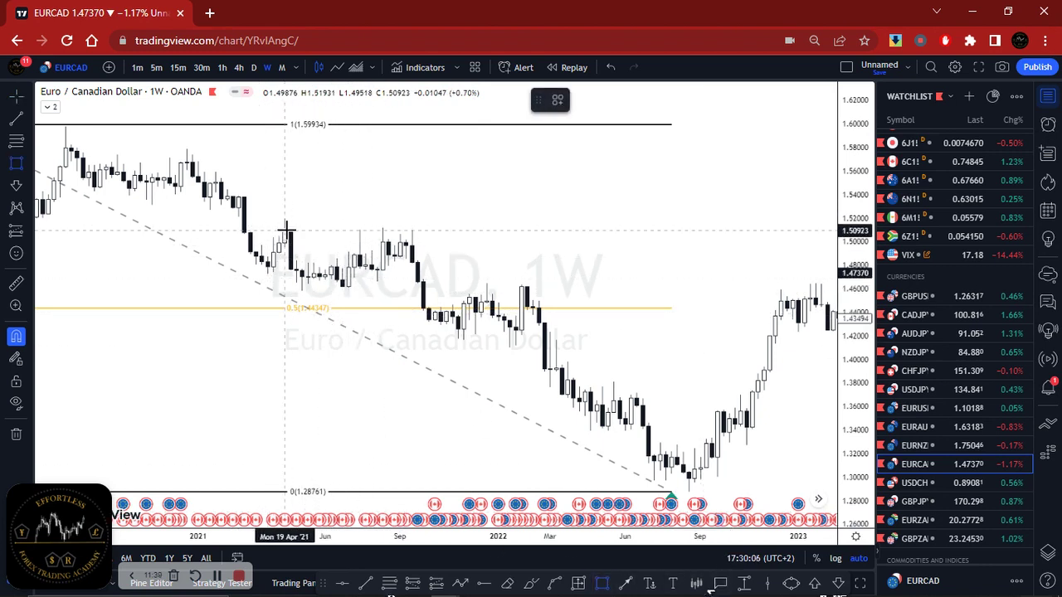
Step: Draw a grey supply zone between 1.50923 and 1.51931 on EURCAD and reset the chart view
{"action": "left_click_drag", "start_coordinate": [284, 230], "coordinate": [284, 222]}
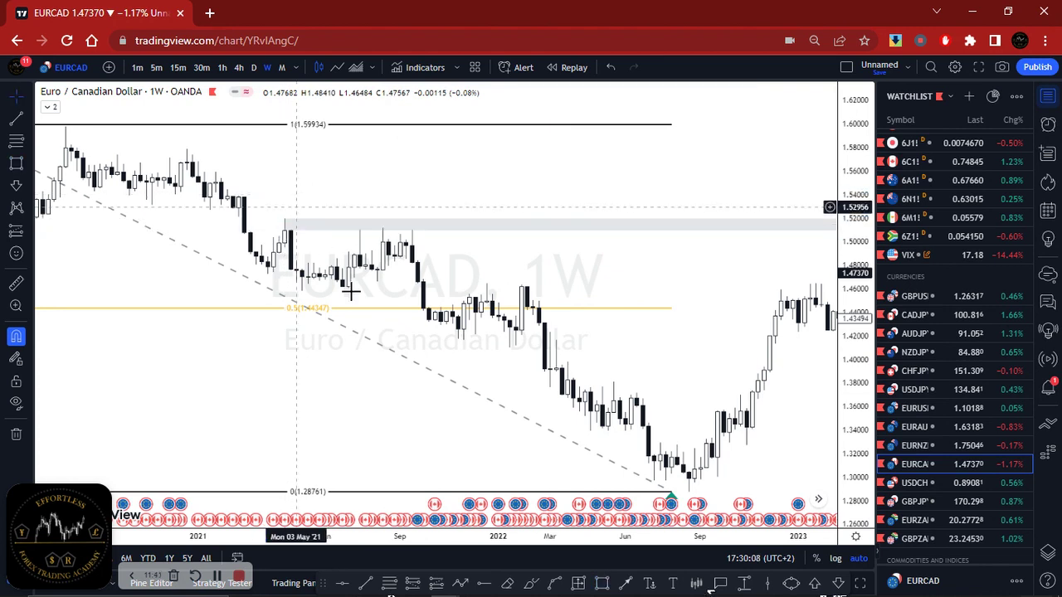
{"action": "left_click", "coordinate": [507, 498]}
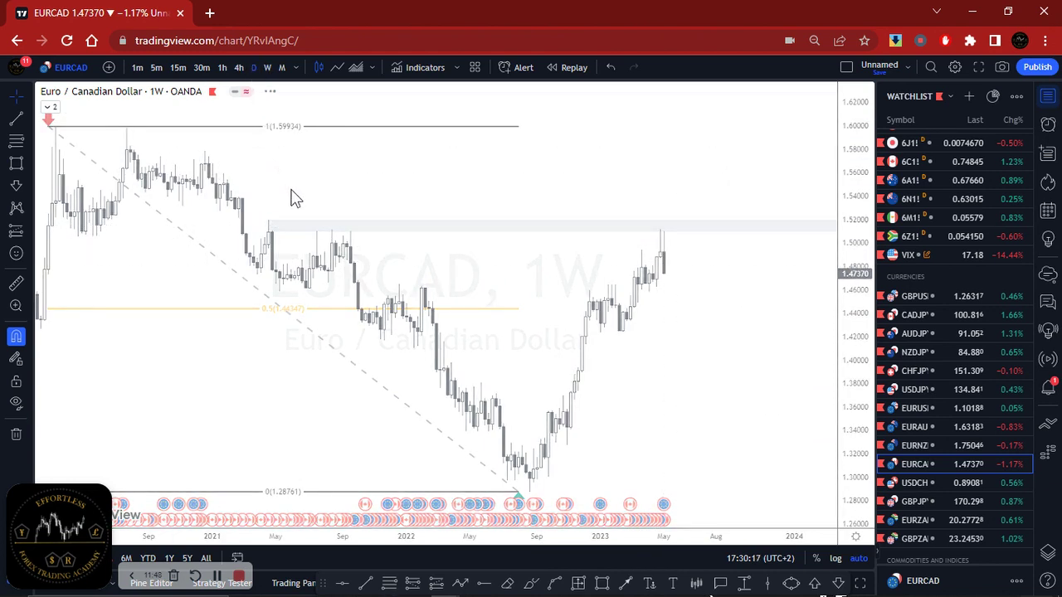
{"action": "scroll", "coordinate": [440, 378], "scroll_direction": "up", "scroll_amount": 4}
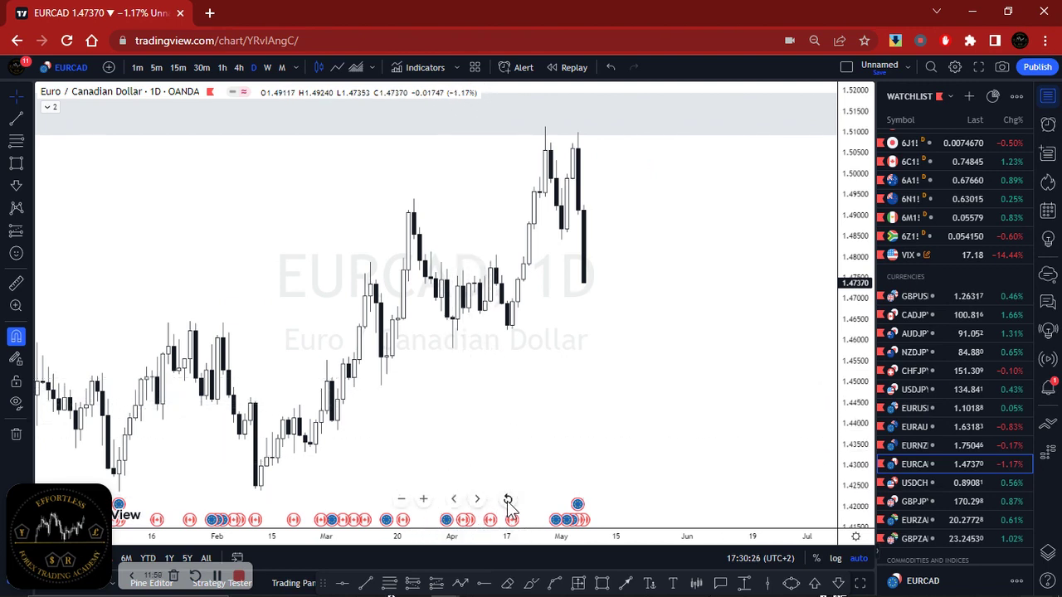
Step: Reset the daily view and open USOIL from the watchlist's Commodities section
{"action": "left_click", "coordinate": [507, 498]}
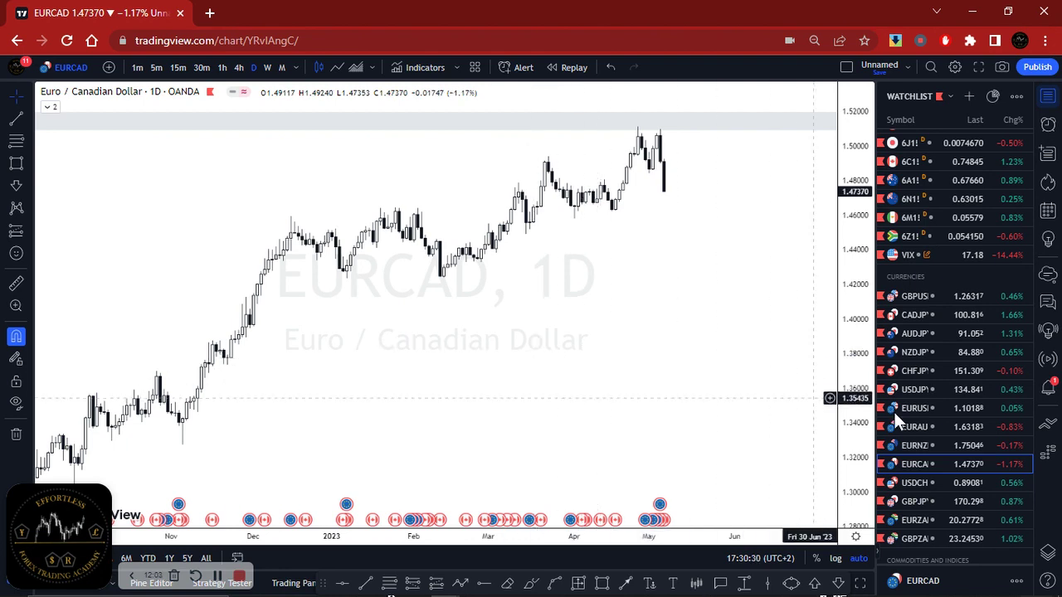
{"action": "scroll", "coordinate": [977, 425], "scroll_direction": "down", "scroll_amount": 3}
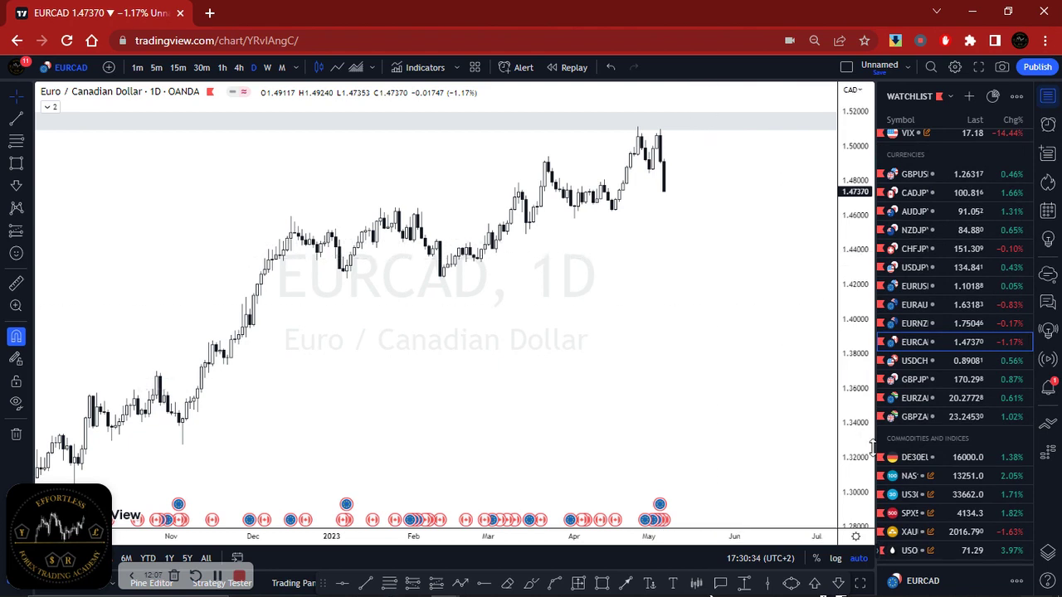
{"action": "left_click", "coordinate": [936, 546]}
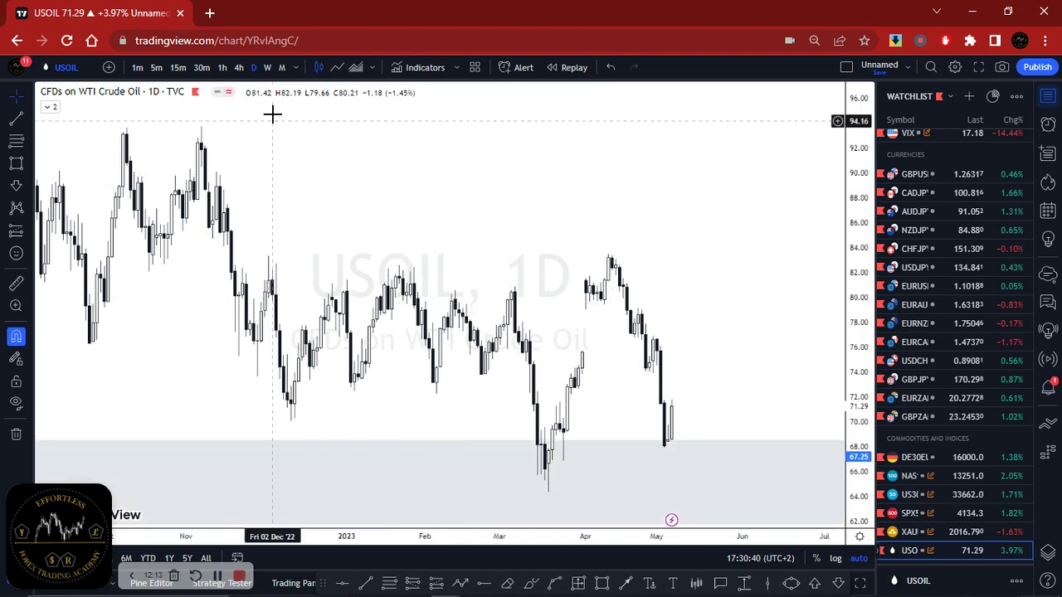
Step: Switch USOIL to monthly candles and zoom out so candles from 2017 onward show
{"action": "left_click", "coordinate": [281, 67]}
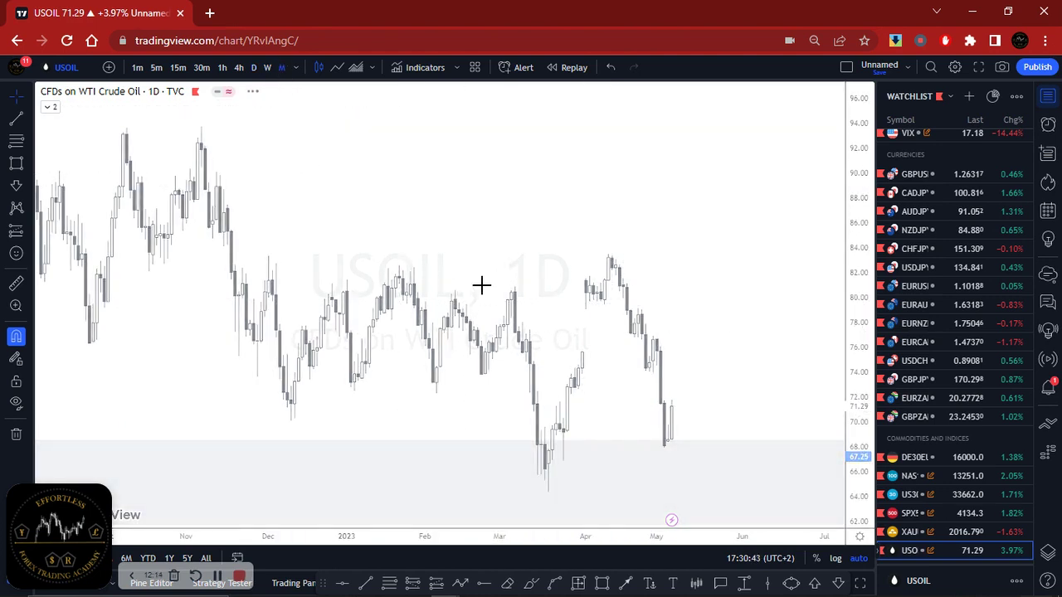
{"action": "scroll", "coordinate": [537, 307], "scroll_direction": "up", "scroll_amount": 5}
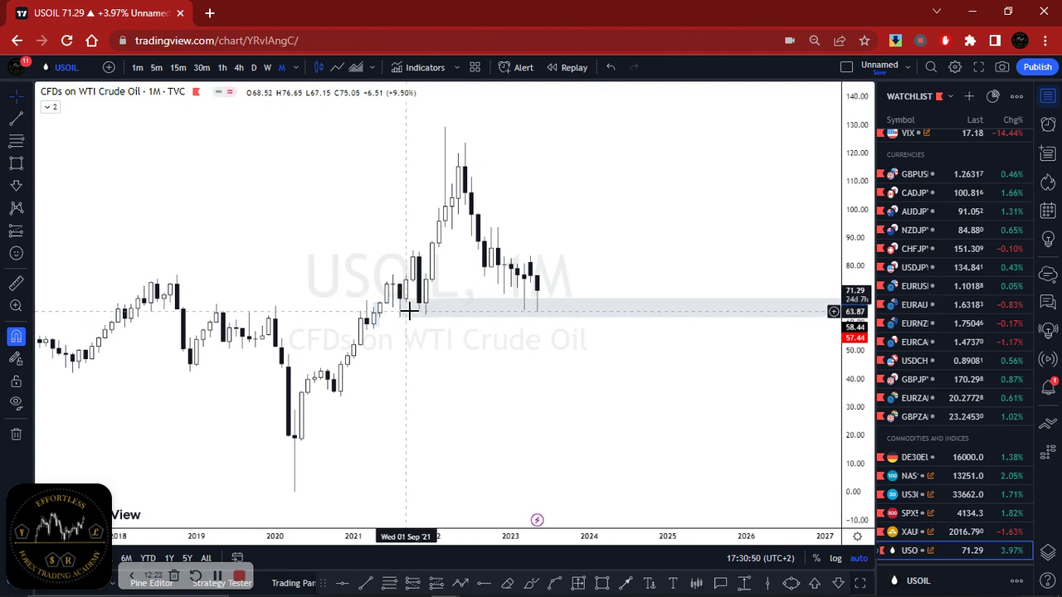
{"action": "scroll", "coordinate": [434, 396], "scroll_direction": "down", "scroll_amount": 2}
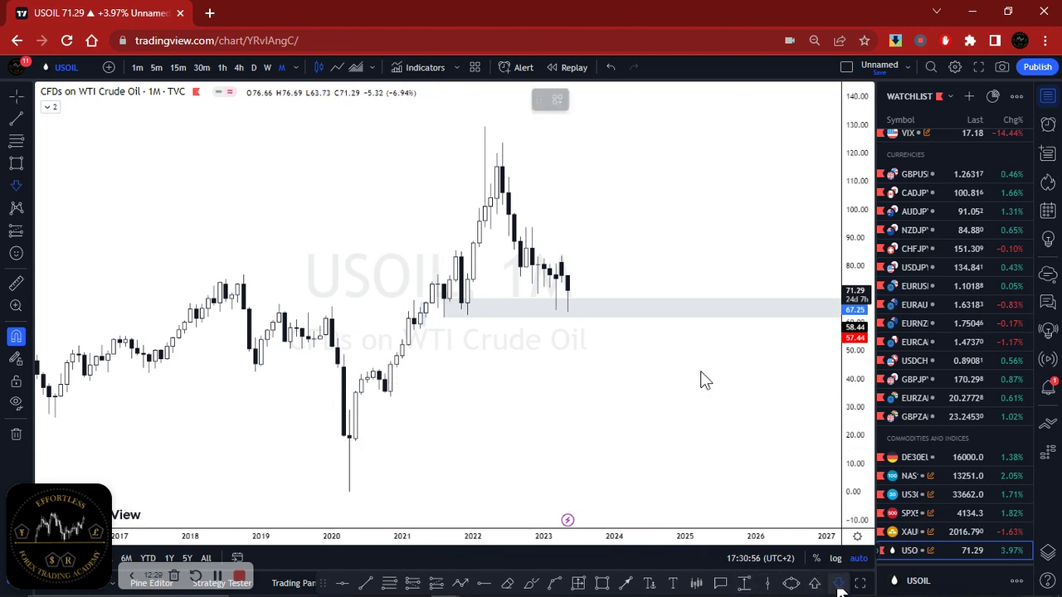
Step: Mark USOIL's March 2022 high with a down arrow and the 2020 low with an up arrow
{"action": "left_click", "coordinate": [485, 120]}
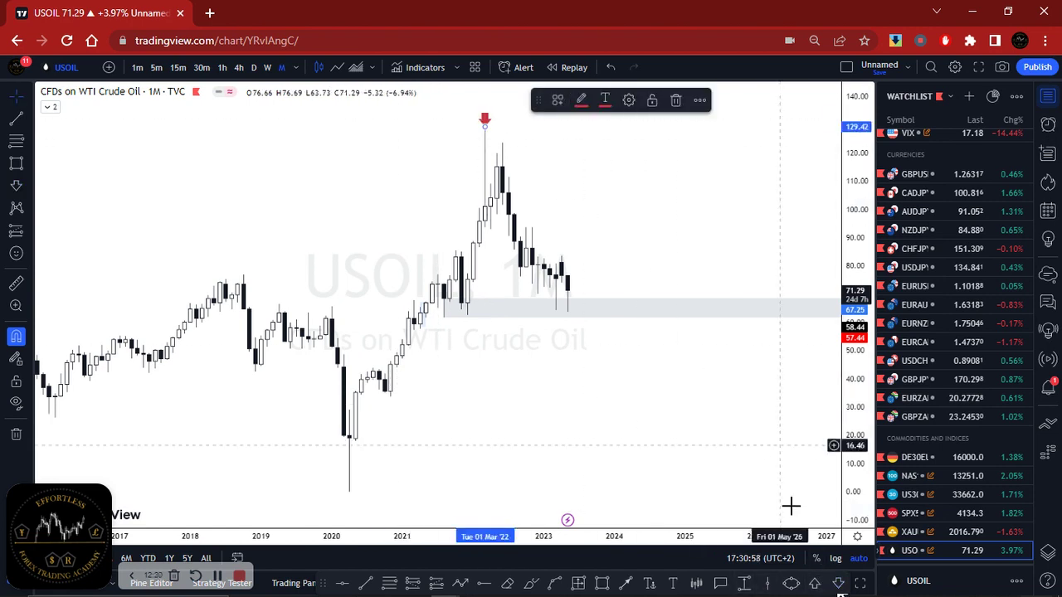
{"action": "left_click", "coordinate": [813, 583]}
{"action": "left_click", "coordinate": [388, 409]}
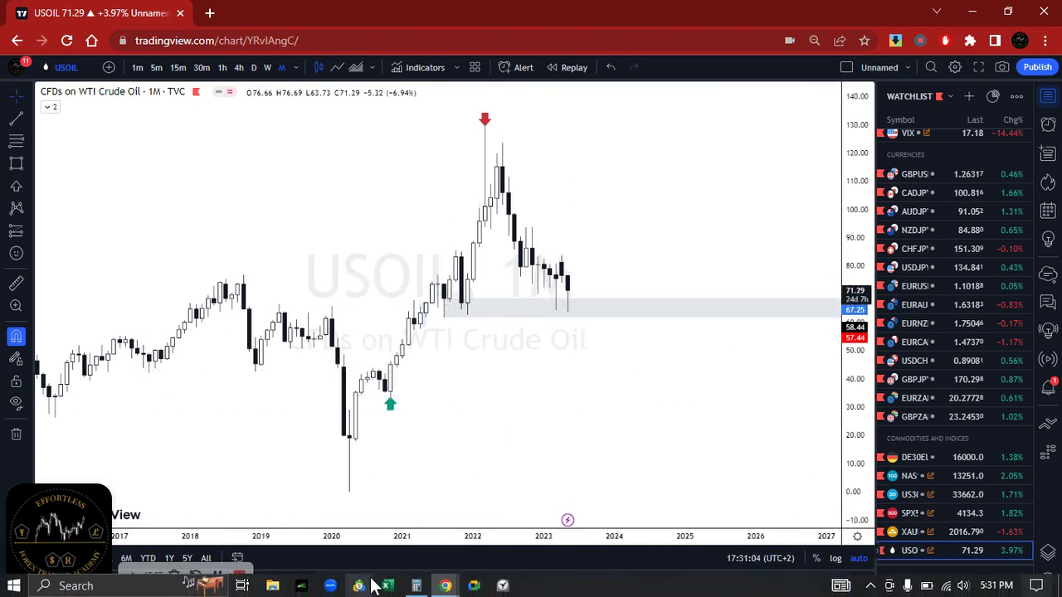
Step: Draw a Fibonacci retracement from the 33.66 low to the 129.42 high and fit it in view
{"action": "left_click", "coordinate": [389, 583]}
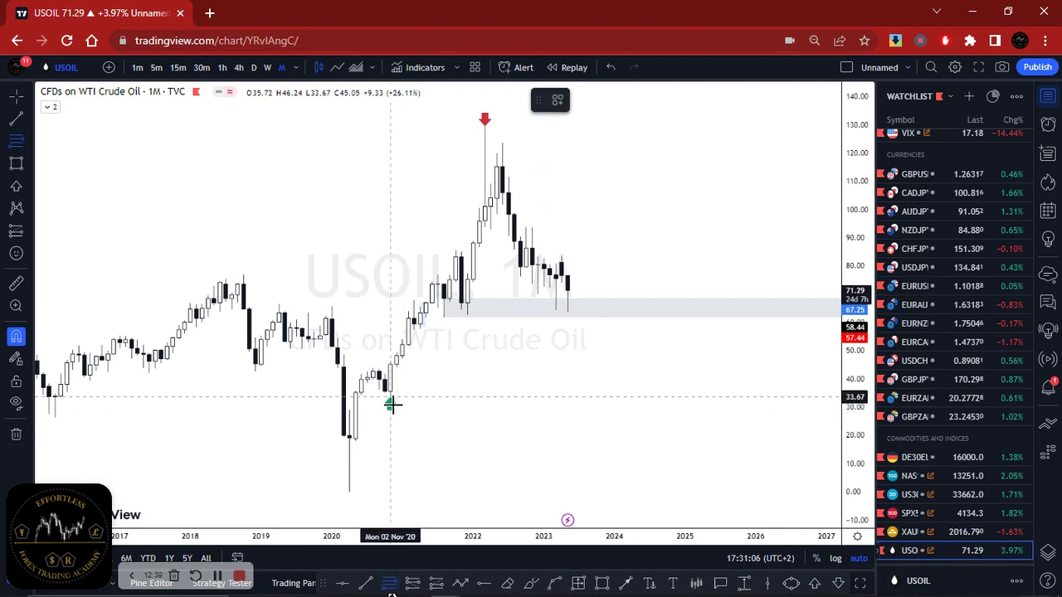
{"action": "left_click", "coordinate": [390, 404]}
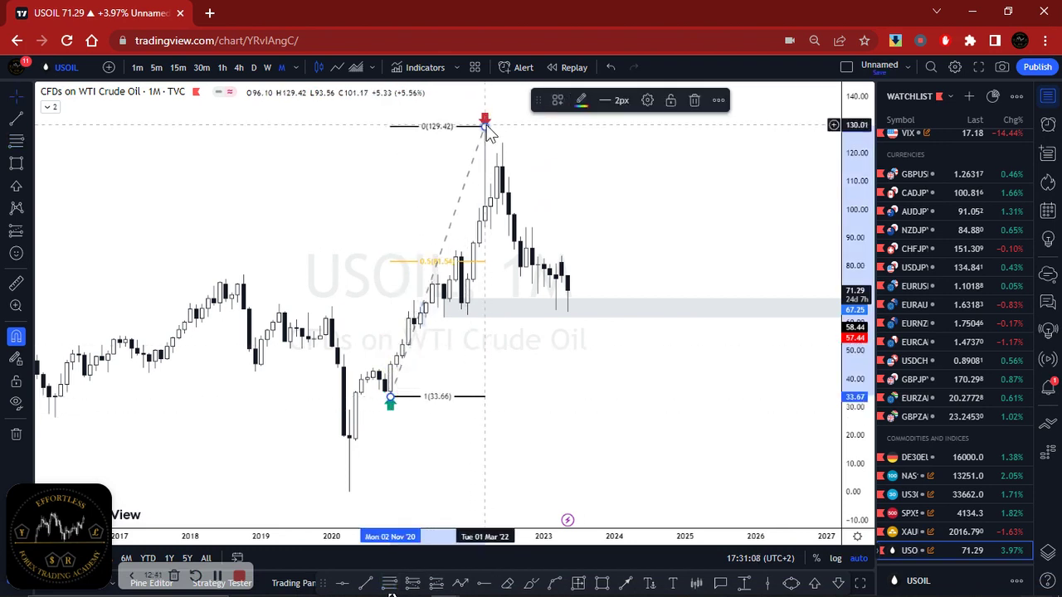
{"action": "left_click", "coordinate": [485, 122]}
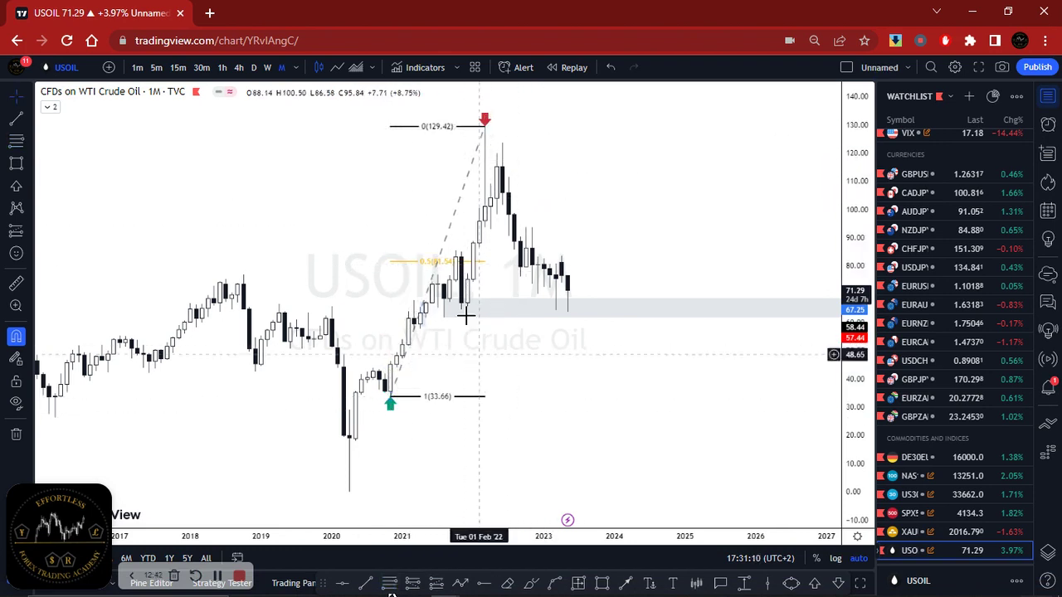
{"action": "scroll", "coordinate": [533, 348], "scroll_direction": "up", "scroll_amount": 2}
{"action": "mouse_move", "coordinate": [533, 348]}
{"action": "left_mouse_down"}
{"action": "mouse_move", "coordinate": [652, 410]}
{"action": "mouse_move", "coordinate": [835, 457]}
{"action": "mouse_move", "coordinate": [782, 384]}
{"action": "mouse_move", "coordinate": [794, 373]}
{"action": "left_mouse_up"}
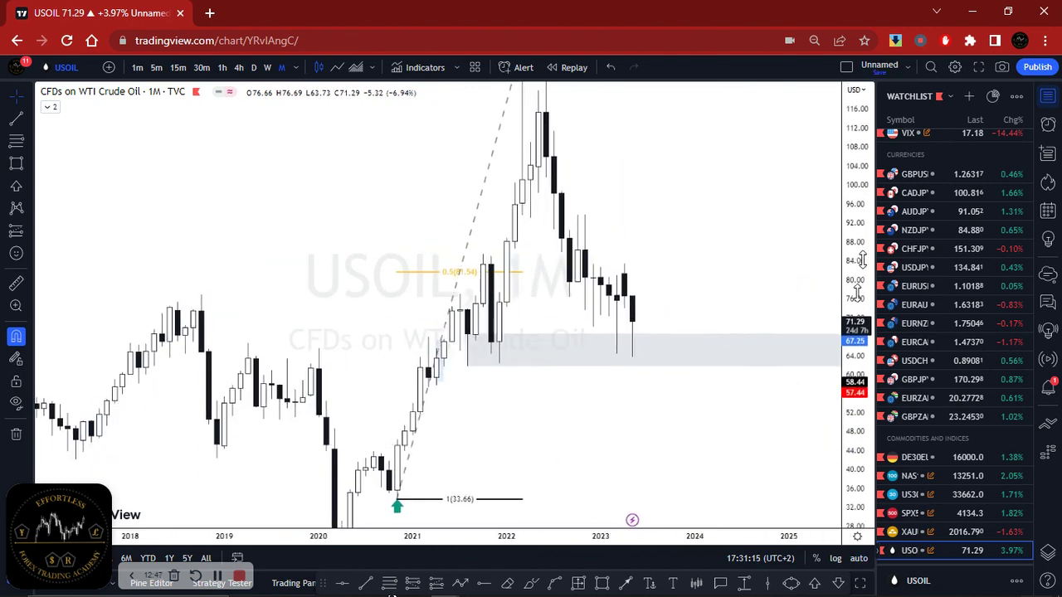
{"action": "left_click_drag", "start_coordinate": [862, 259], "coordinate": [863, 348]}
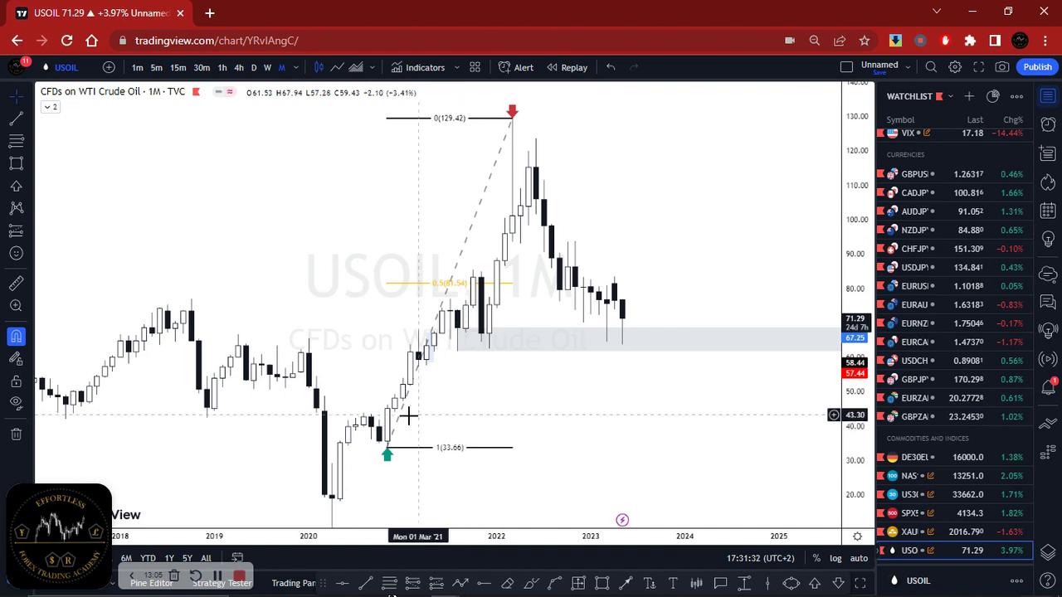
Step: Inspect the grey demand zone's edges, then show the chart on weekly candles
{"action": "left_click", "coordinate": [502, 342]}
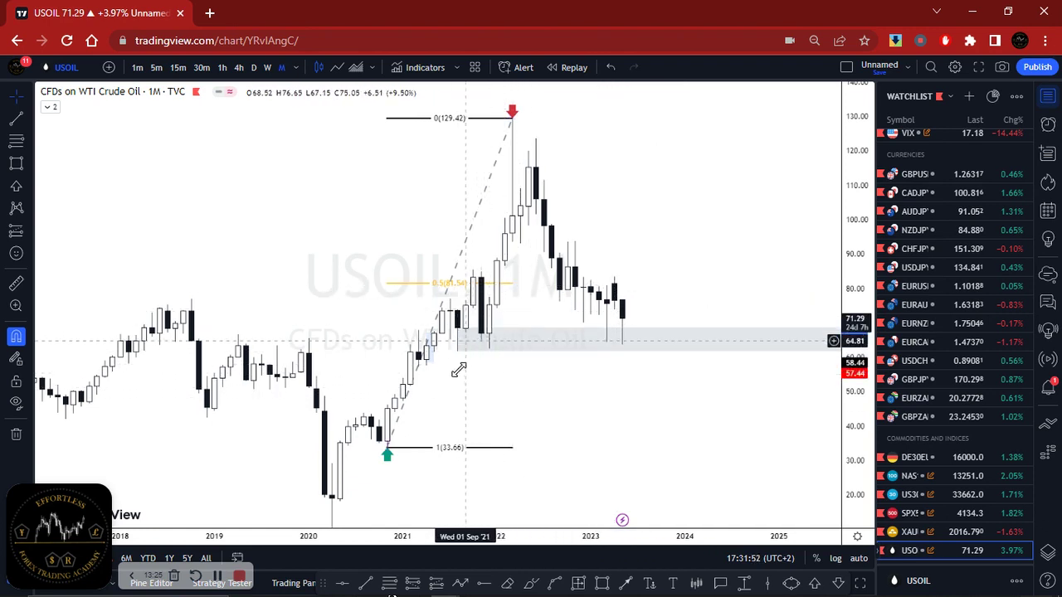
{"action": "left_click", "coordinate": [458, 328]}
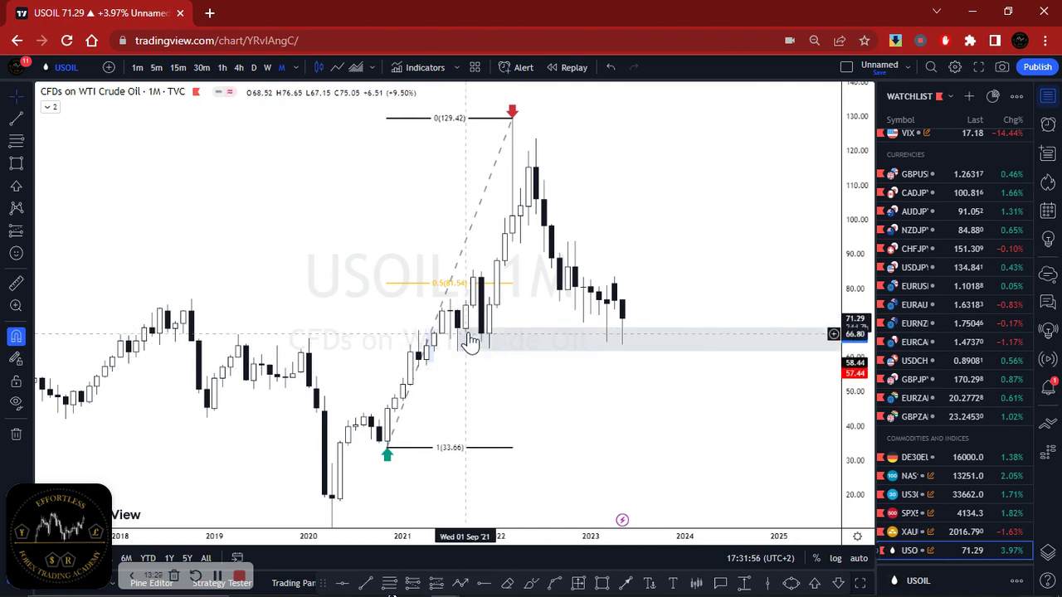
{"action": "left_click", "coordinate": [463, 359]}
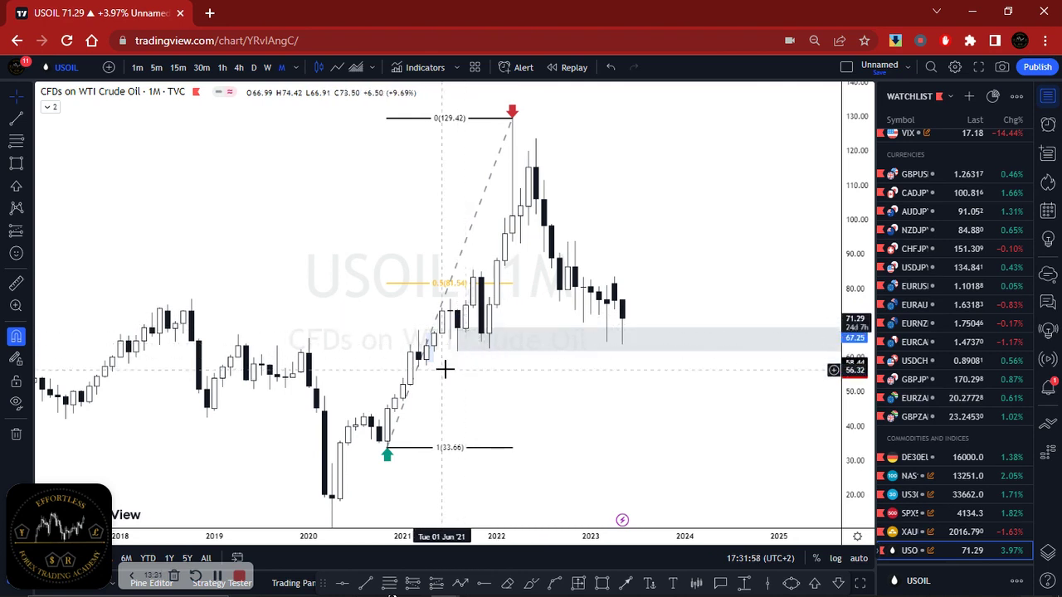
{"action": "left_click", "coordinate": [267, 67]}
{"action": "scroll", "coordinate": [284, 223], "scroll_direction": "down", "scroll_amount": 3}
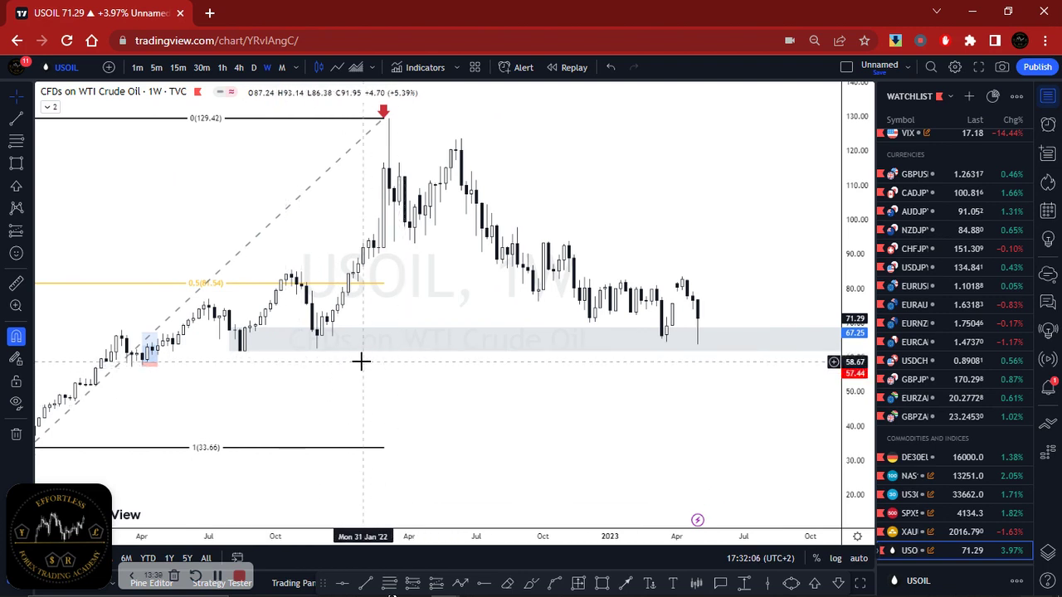
{"action": "scroll", "coordinate": [469, 384], "scroll_direction": "down", "scroll_amount": 1}
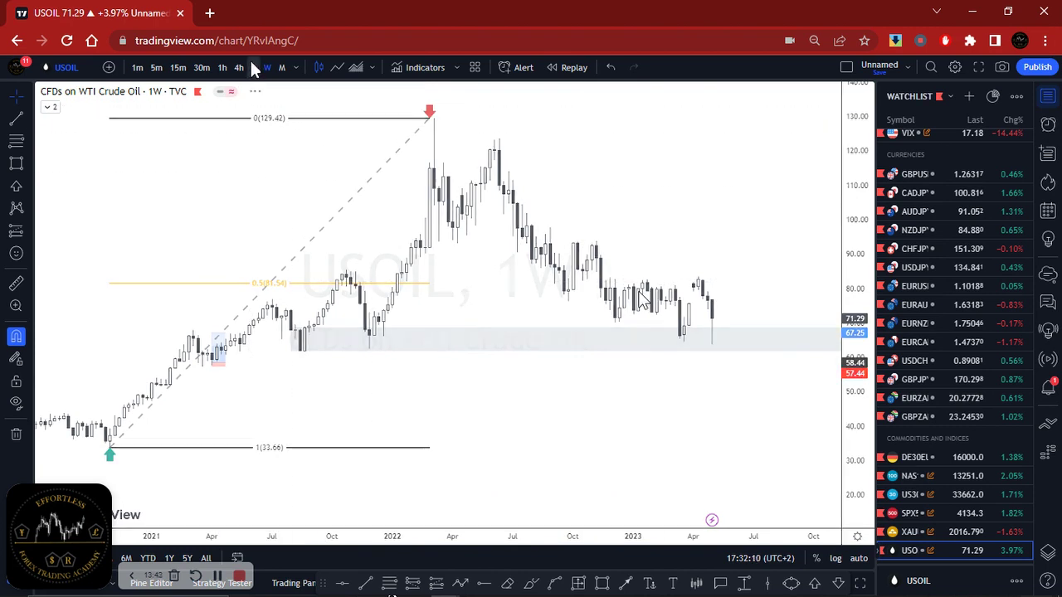
{"action": "type", "text": "1D"}
{"action": "key", "text": "Return"}
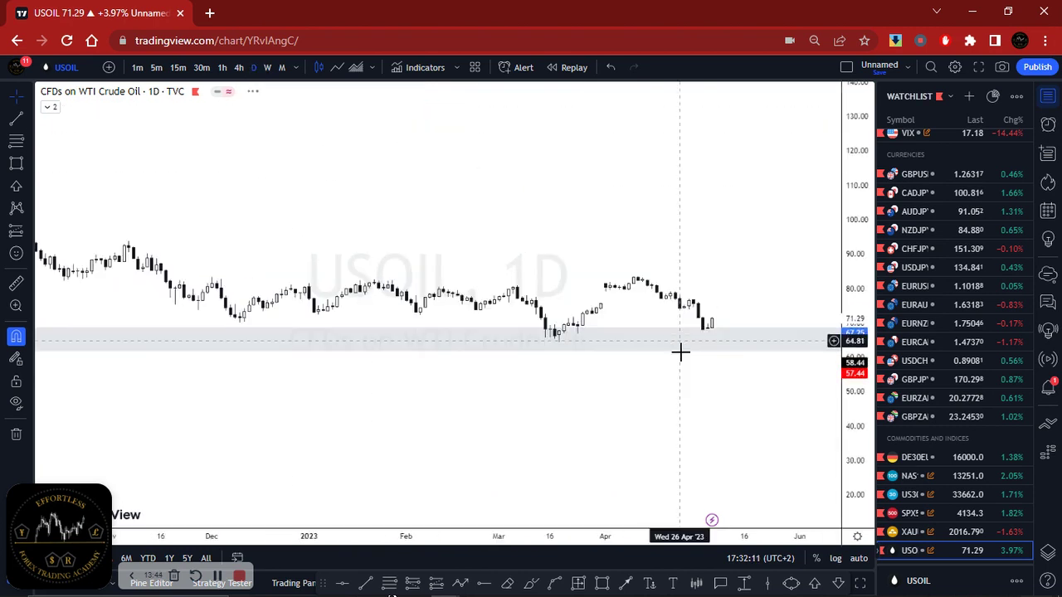
{"action": "double_click", "coordinate": [843, 438]}
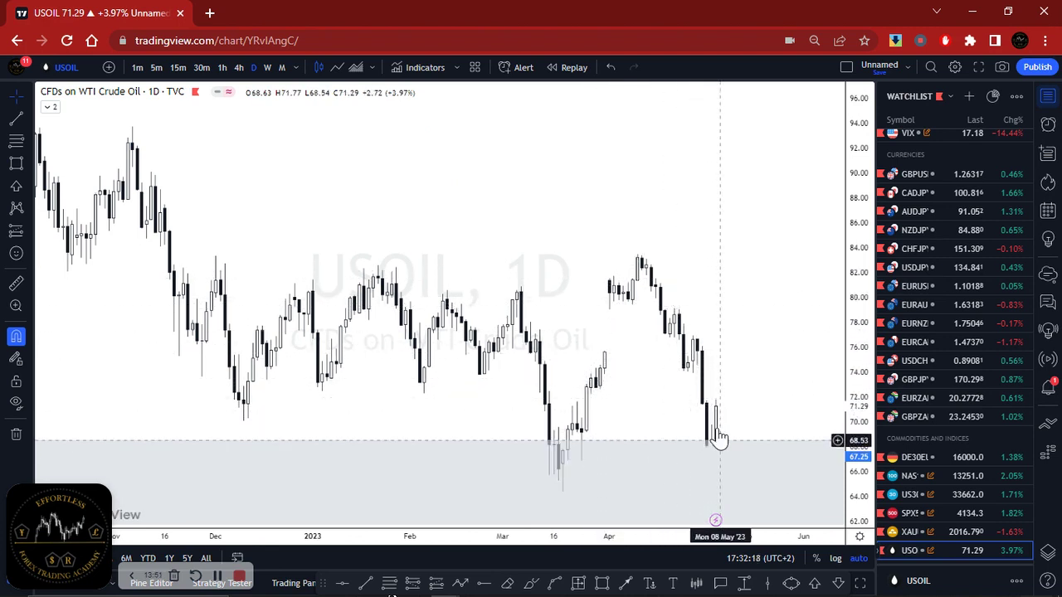
{"action": "left_click", "coordinate": [267, 67]}
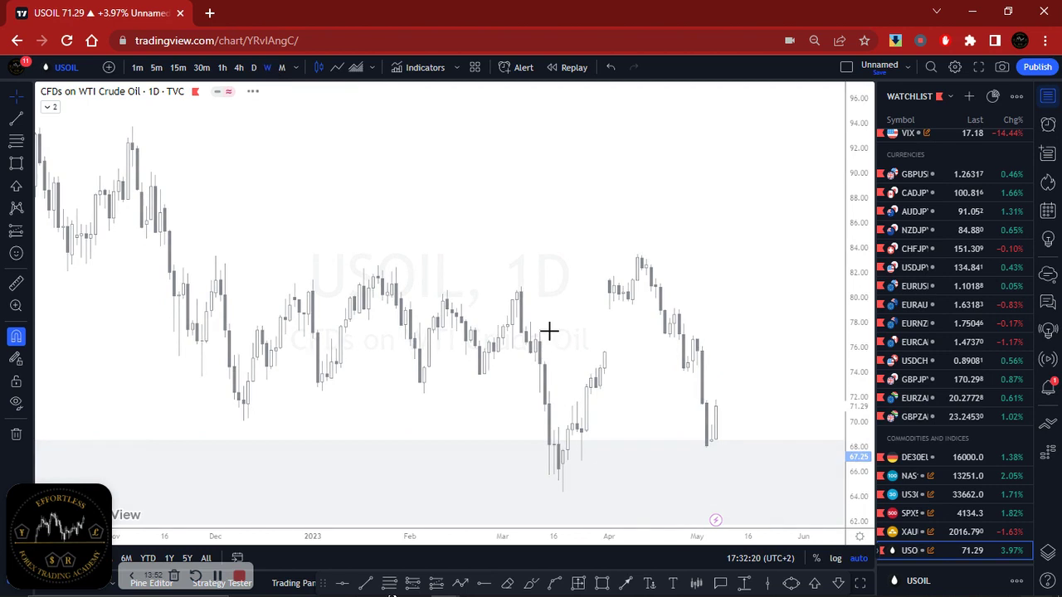
{"action": "left_click_drag", "start_coordinate": [672, 232], "coordinate": [622, 235]}
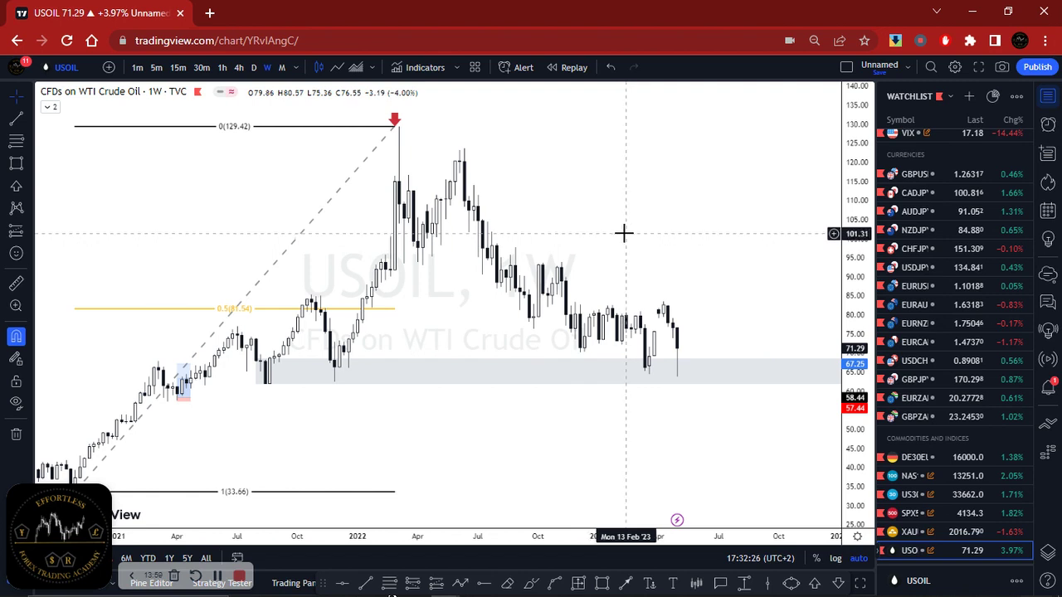
{"action": "scroll", "coordinate": [623, 233], "scroll_direction": "down", "scroll_amount": 1}
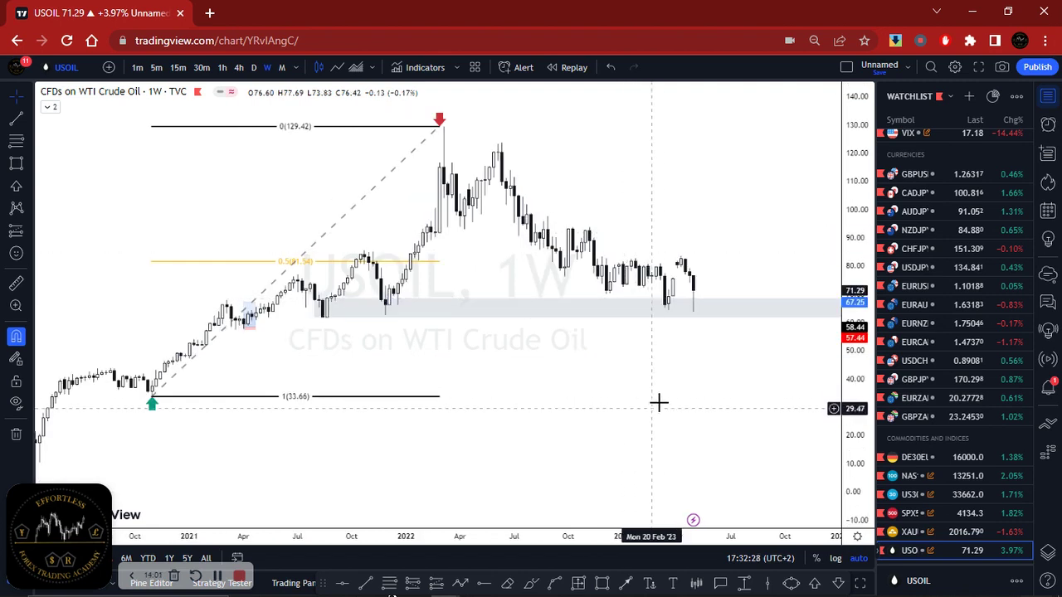
Step: Frame the weekly USOIL retracement toward recent bars, then switch to daily candles
{"action": "left_click_drag", "start_coordinate": [657, 403], "coordinate": [616, 415]}
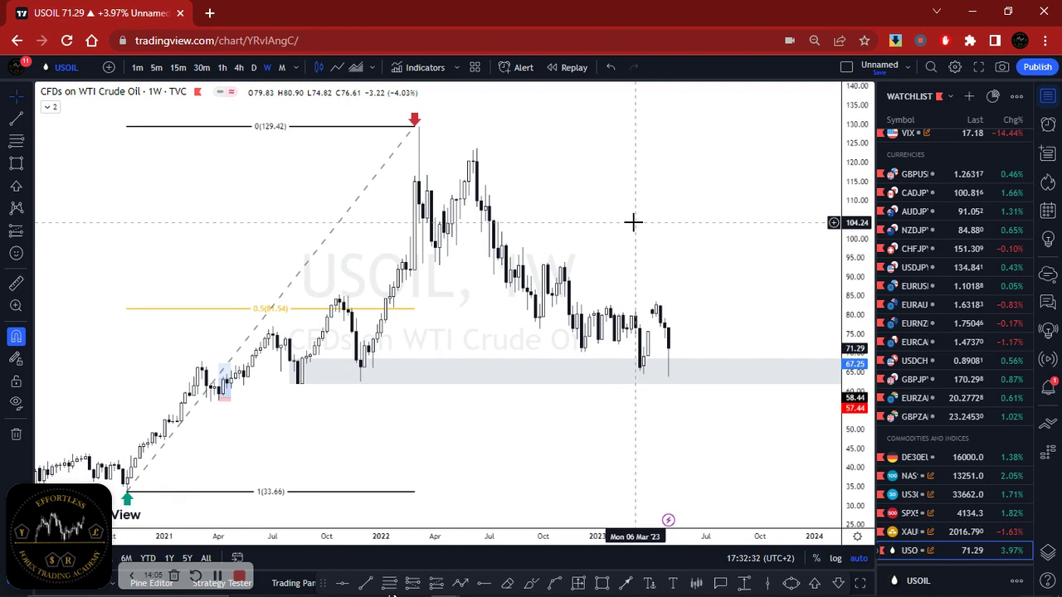
{"action": "scroll", "coordinate": [633, 222], "scroll_direction": "down", "scroll_amount": 1}
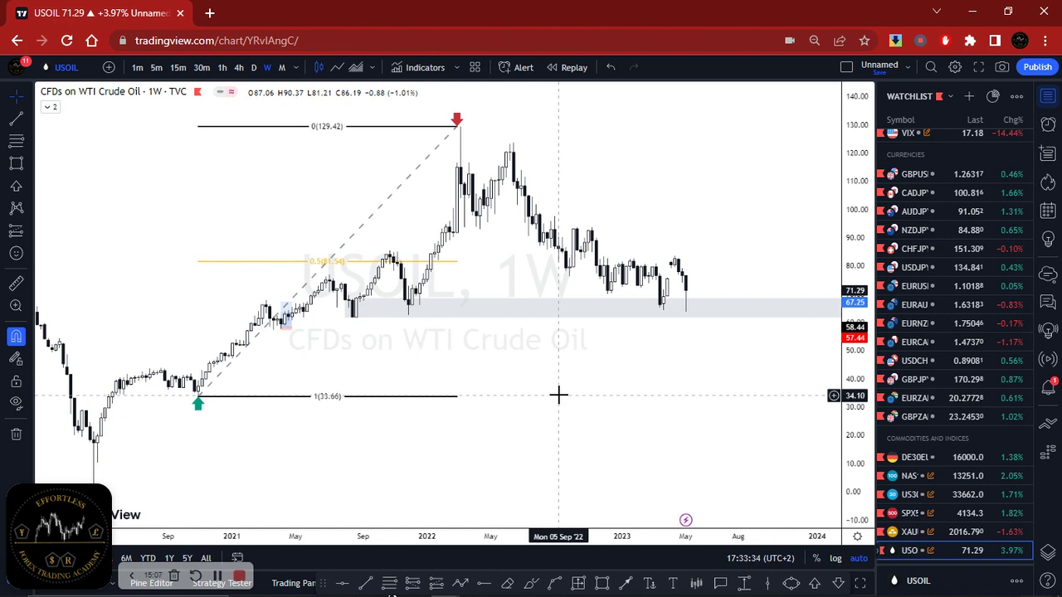
{"action": "mouse_move", "coordinate": [574, 472]}
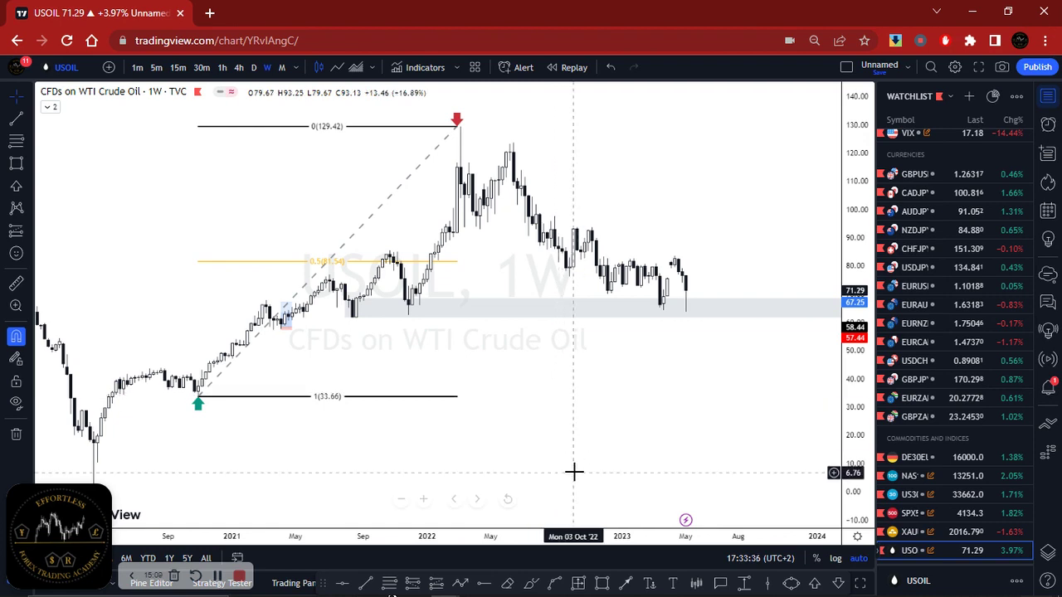
{"action": "left_click", "coordinate": [508, 499]}
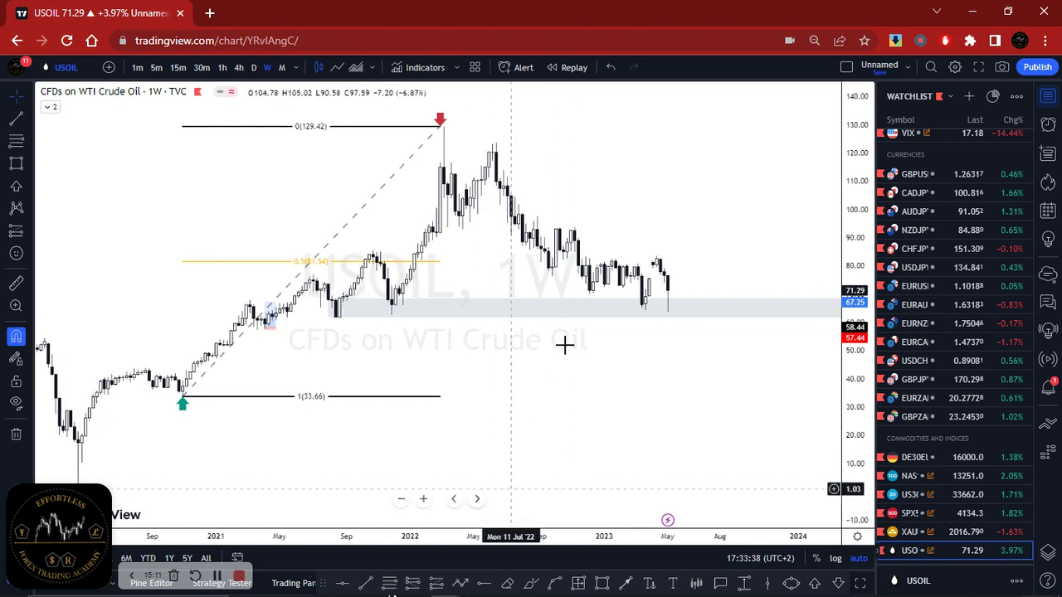
{"action": "left_click", "coordinate": [254, 68]}
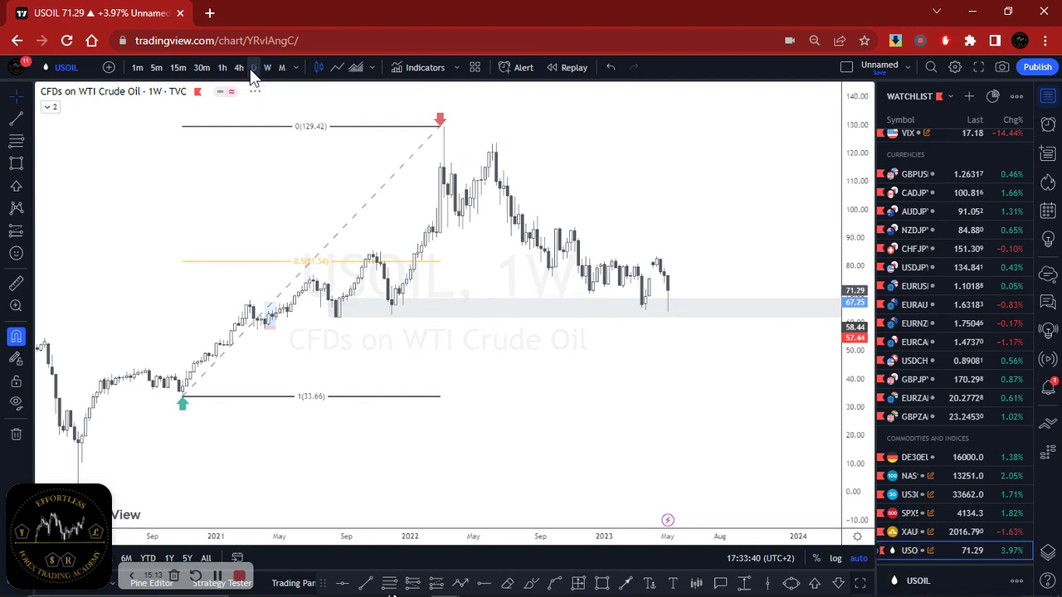
Step: Flip through EURAUD, EURUSD, EURAUD and EURNZD, ending on the EURCAD chart
{"action": "left_click", "coordinate": [934, 303]}
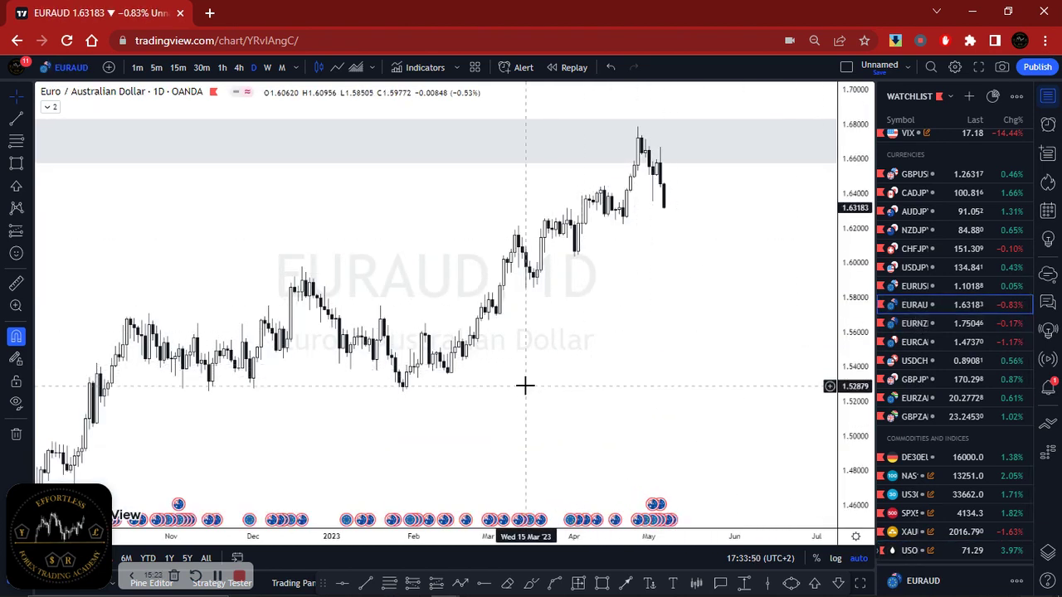
{"action": "left_click", "coordinate": [916, 290]}
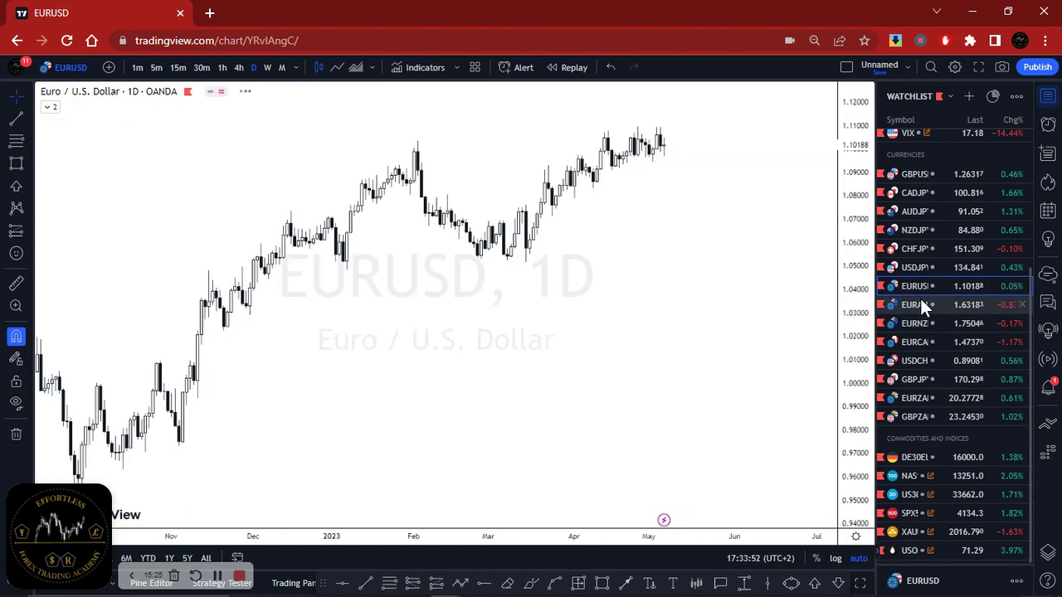
{"action": "left_click", "coordinate": [921, 304]}
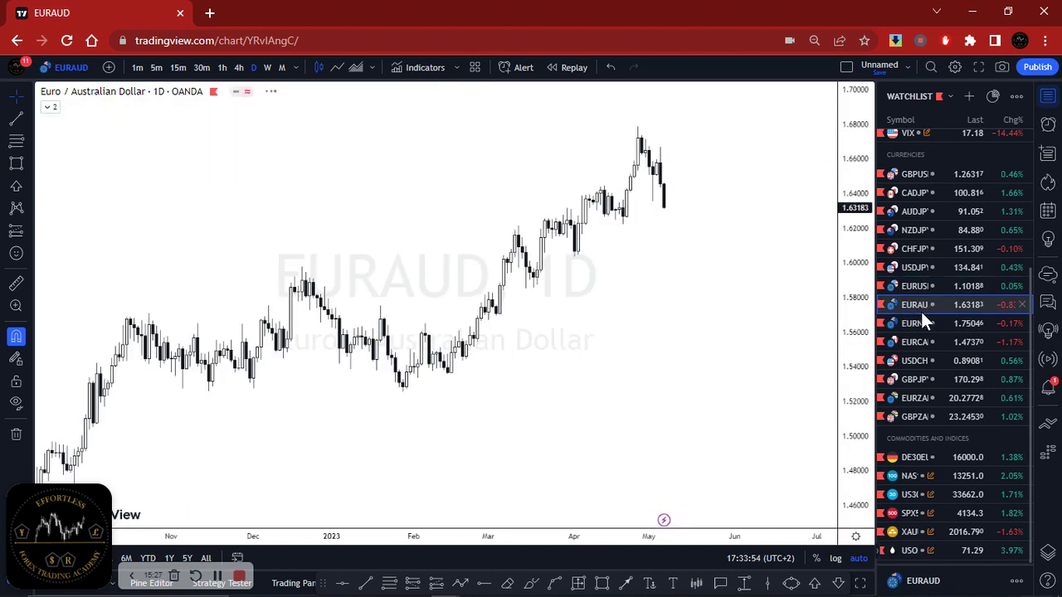
{"action": "left_click", "coordinate": [921, 322]}
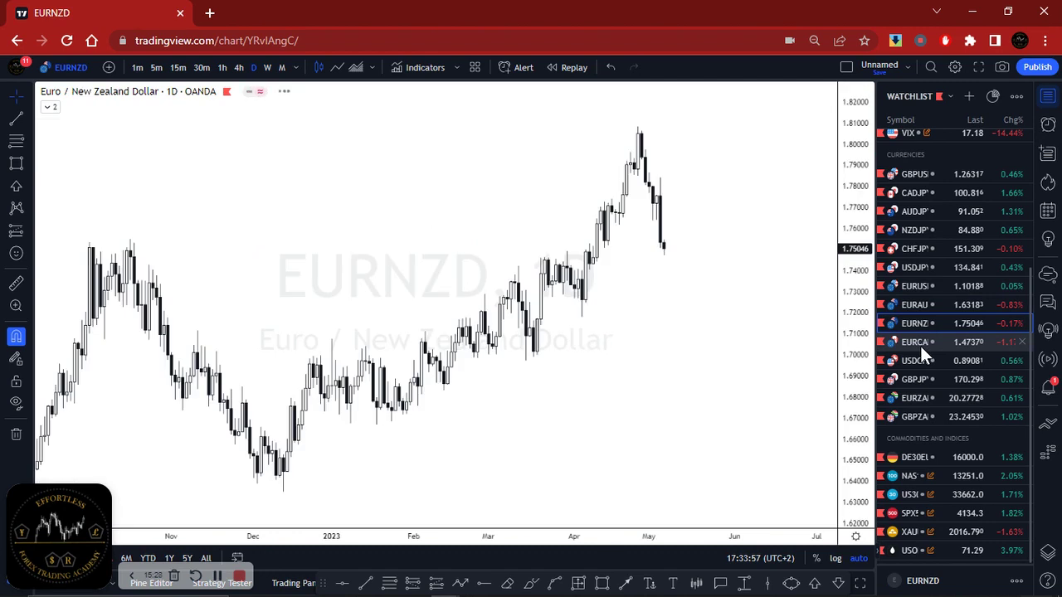
{"action": "left_click", "coordinate": [920, 344]}
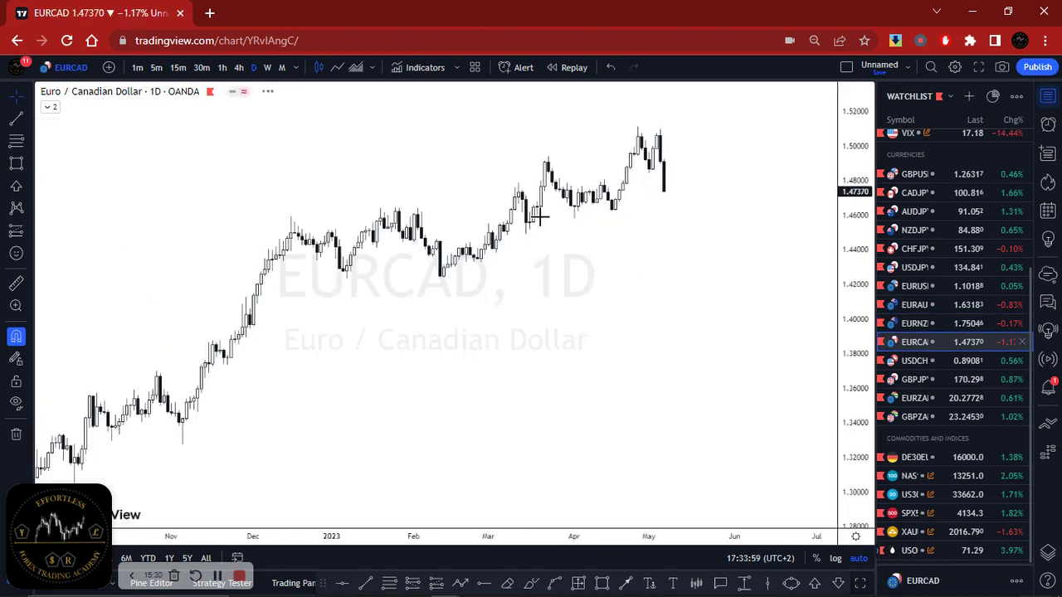